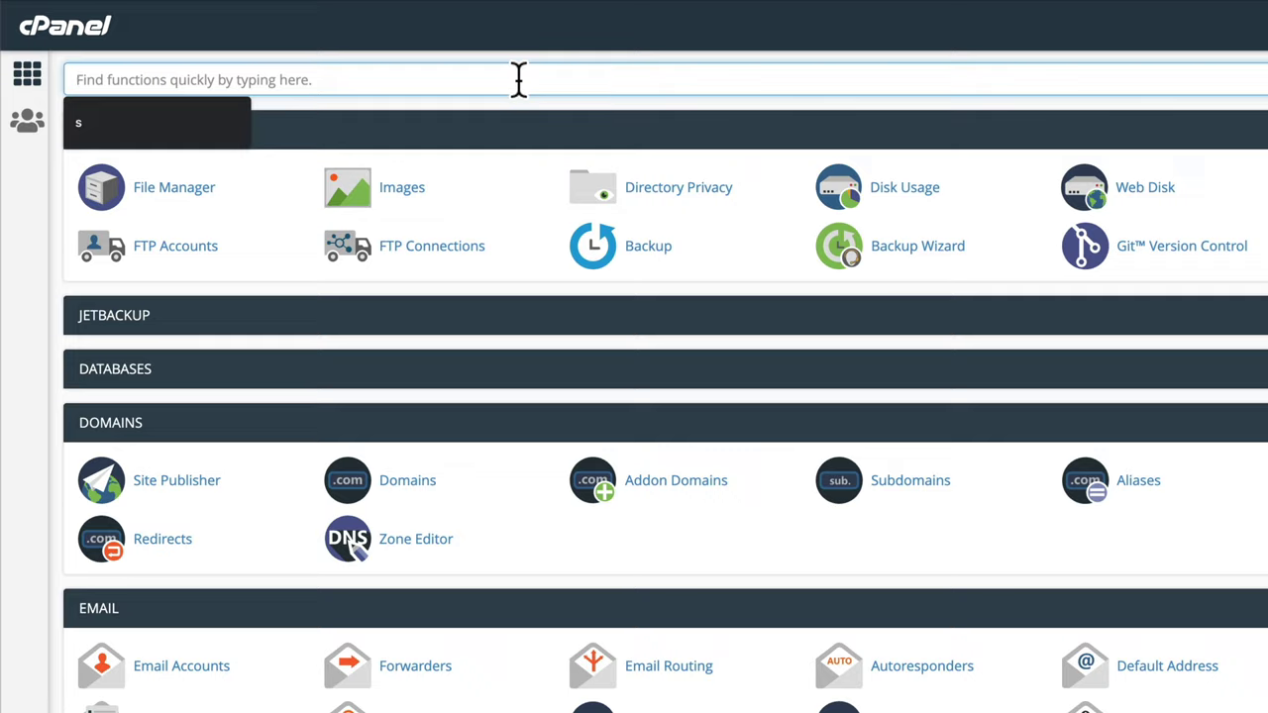
Find the PHP version selector in cPanel, choose PHP version 7.4 and enable the redis extension
text(php)
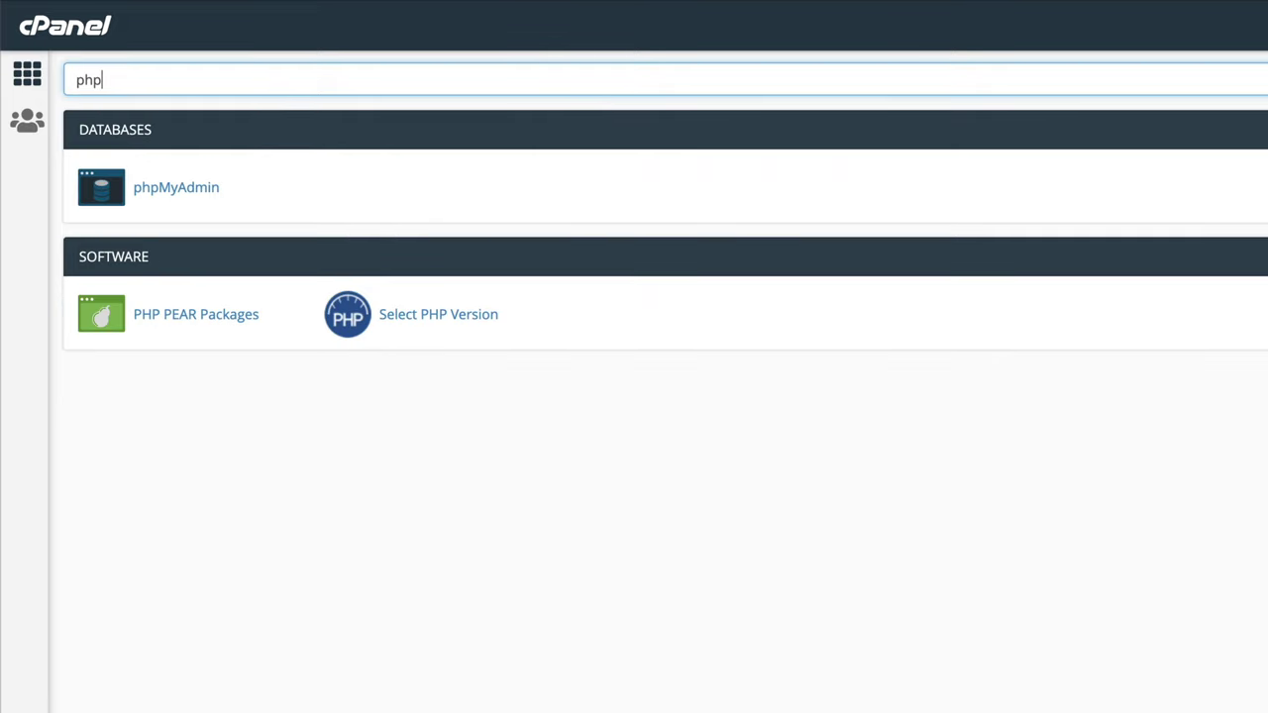
click(441, 323)
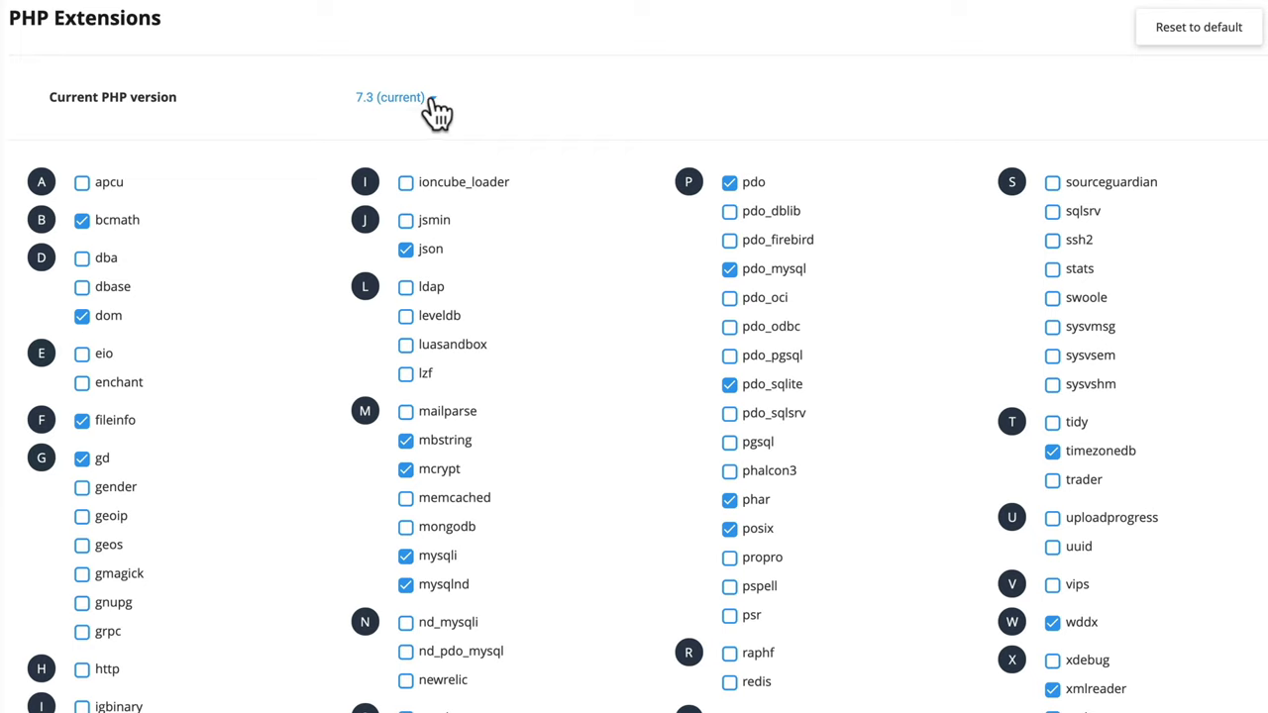
click(434, 107)
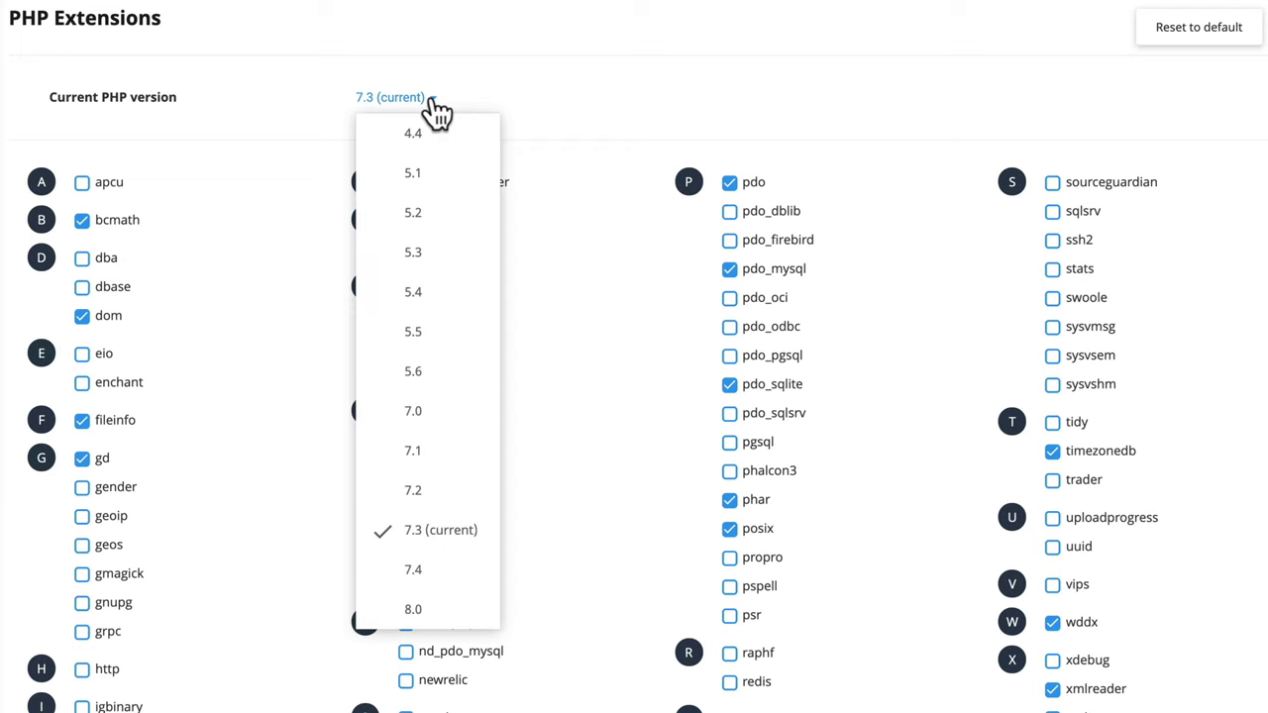
click(414, 579)
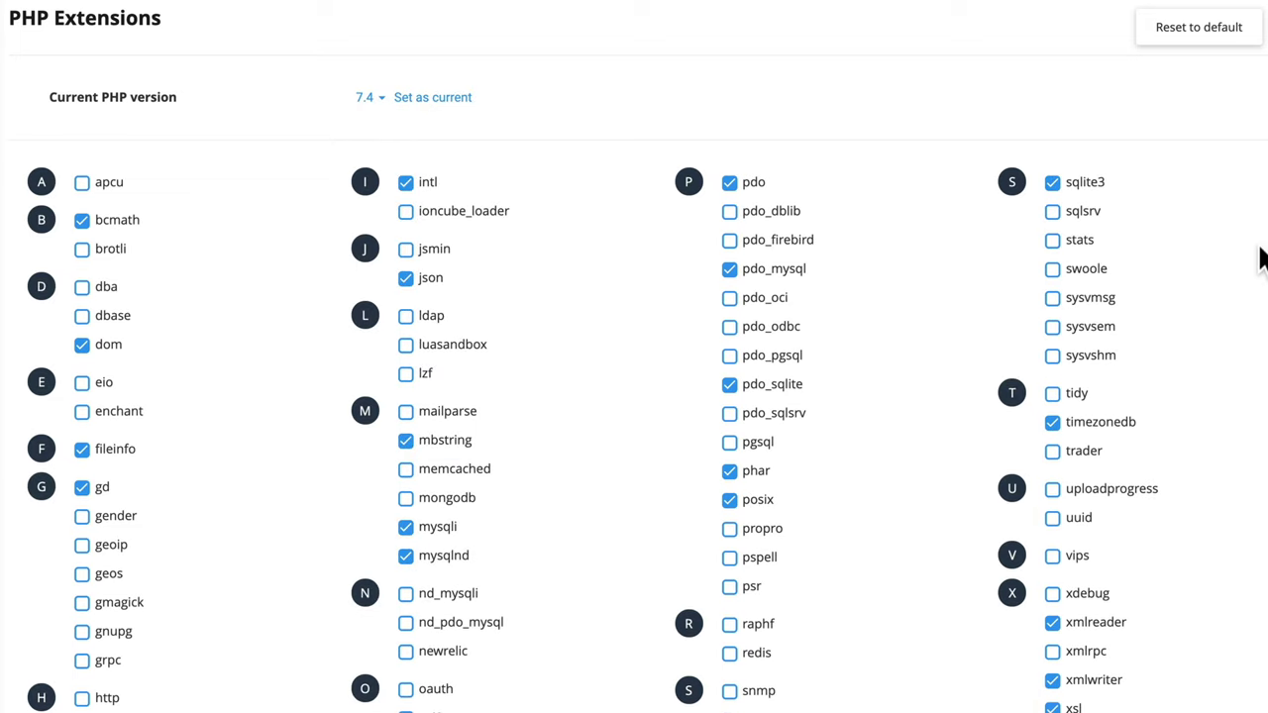
click(731, 656)
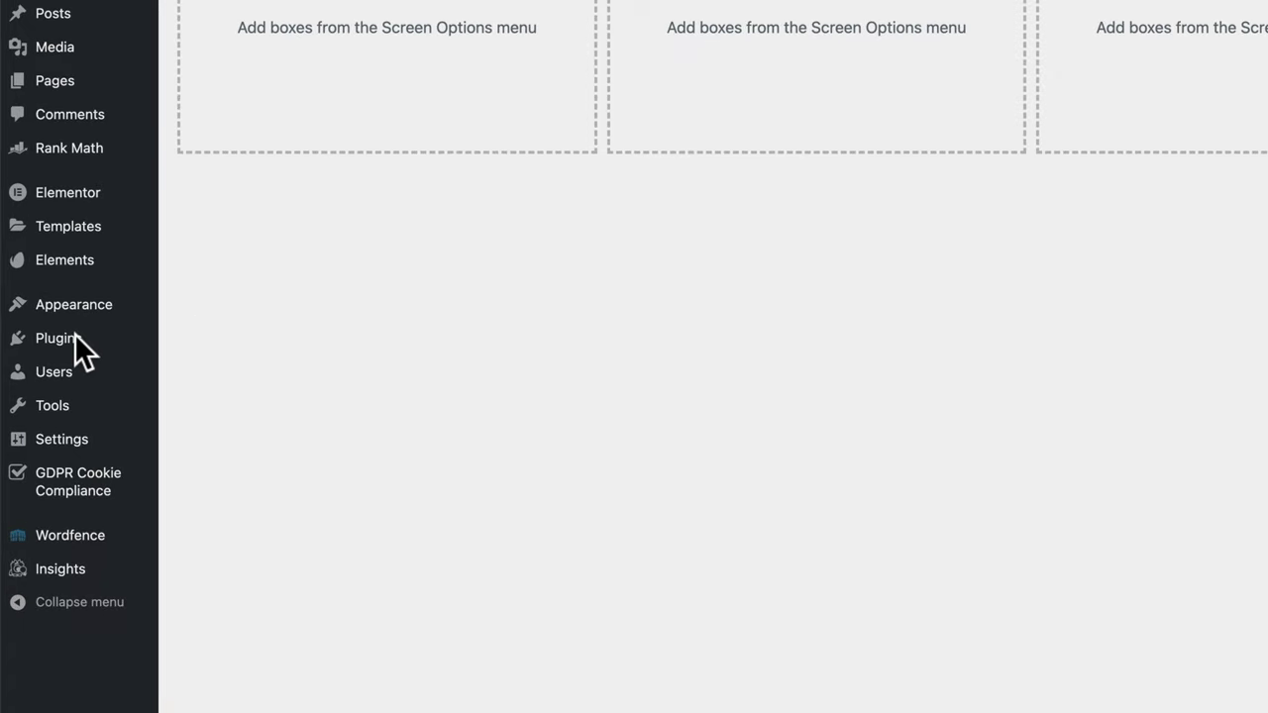
Switch to the WordPress admin, search for new plugins with "litespeed" and install LiteSpeed Cache
mouse_move(93, 347)
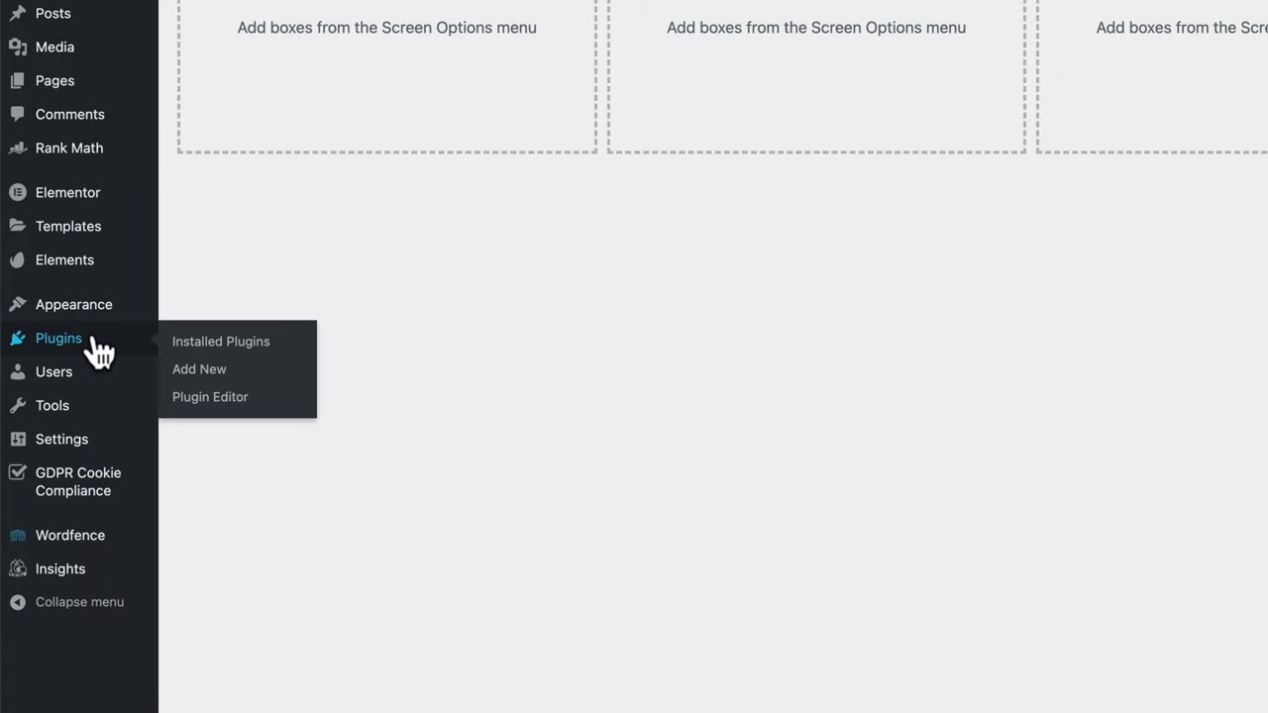
click(198, 384)
click(1005, 89)
text(litespeed)
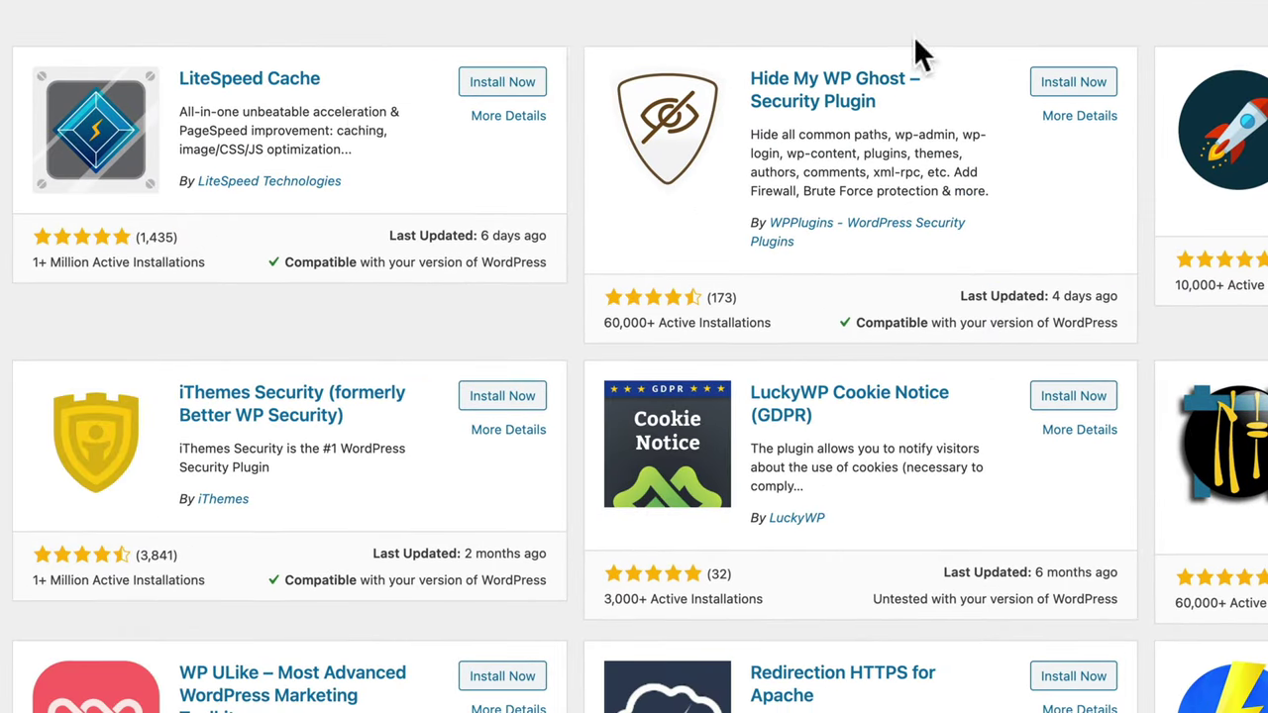
click(507, 87)
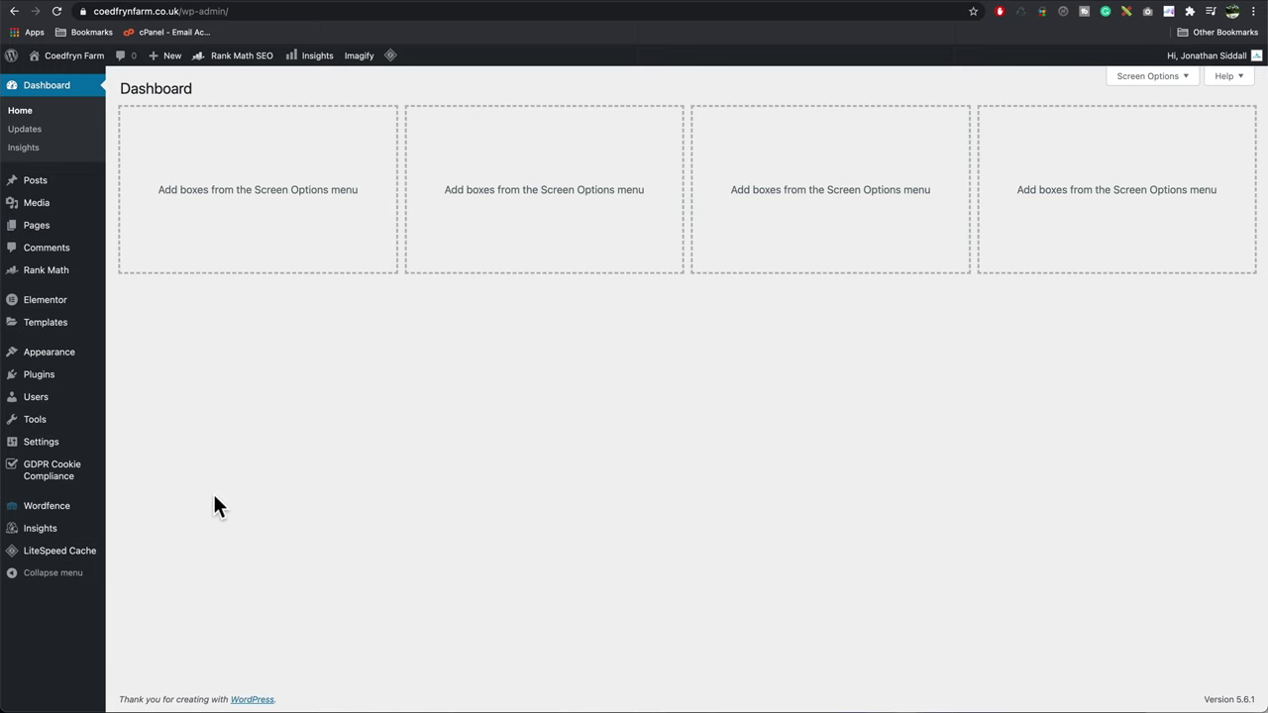
In the LiteSpeed Cache general settings, turn on Automatically Upgrade and request a domain key
mouse_move(94, 558)
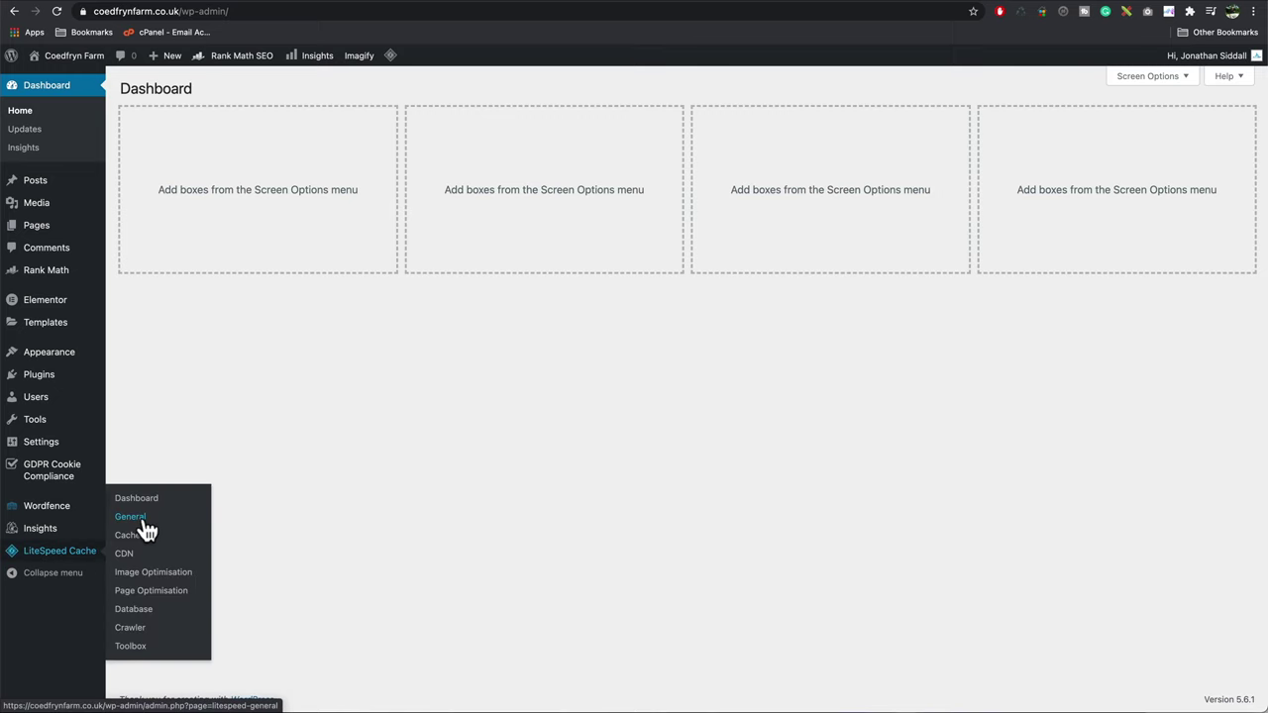
click(142, 524)
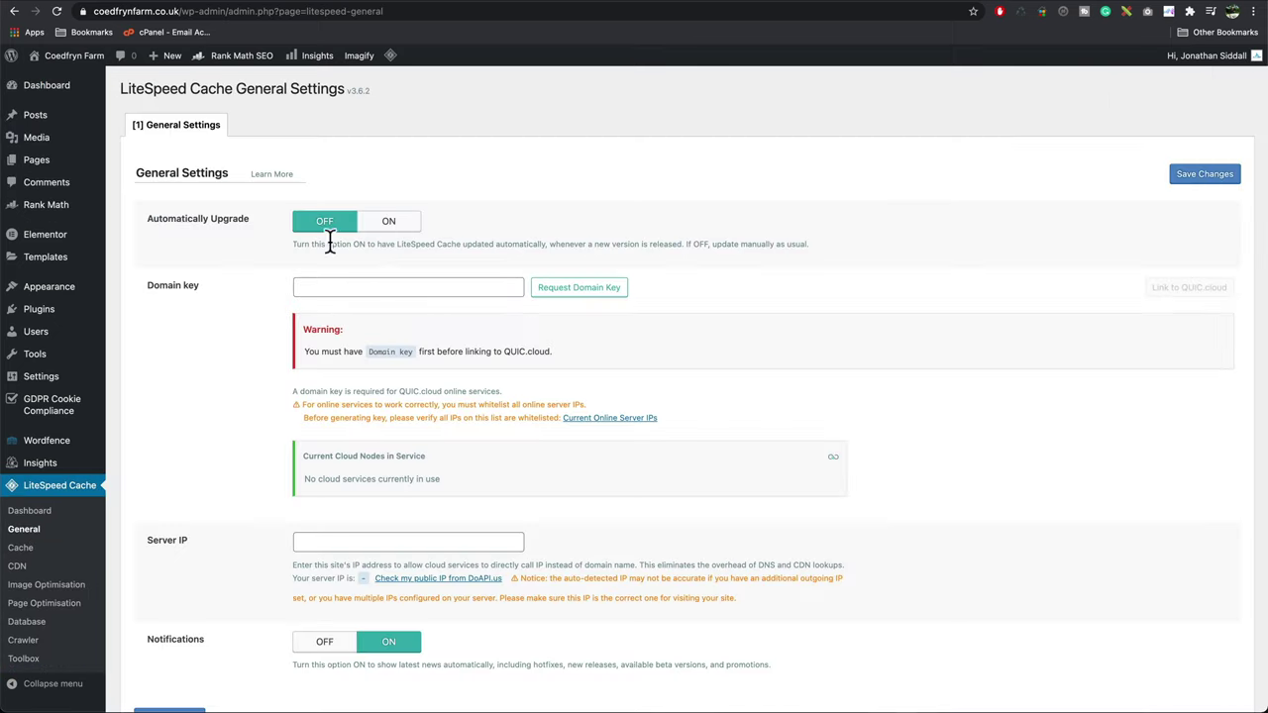
click(391, 227)
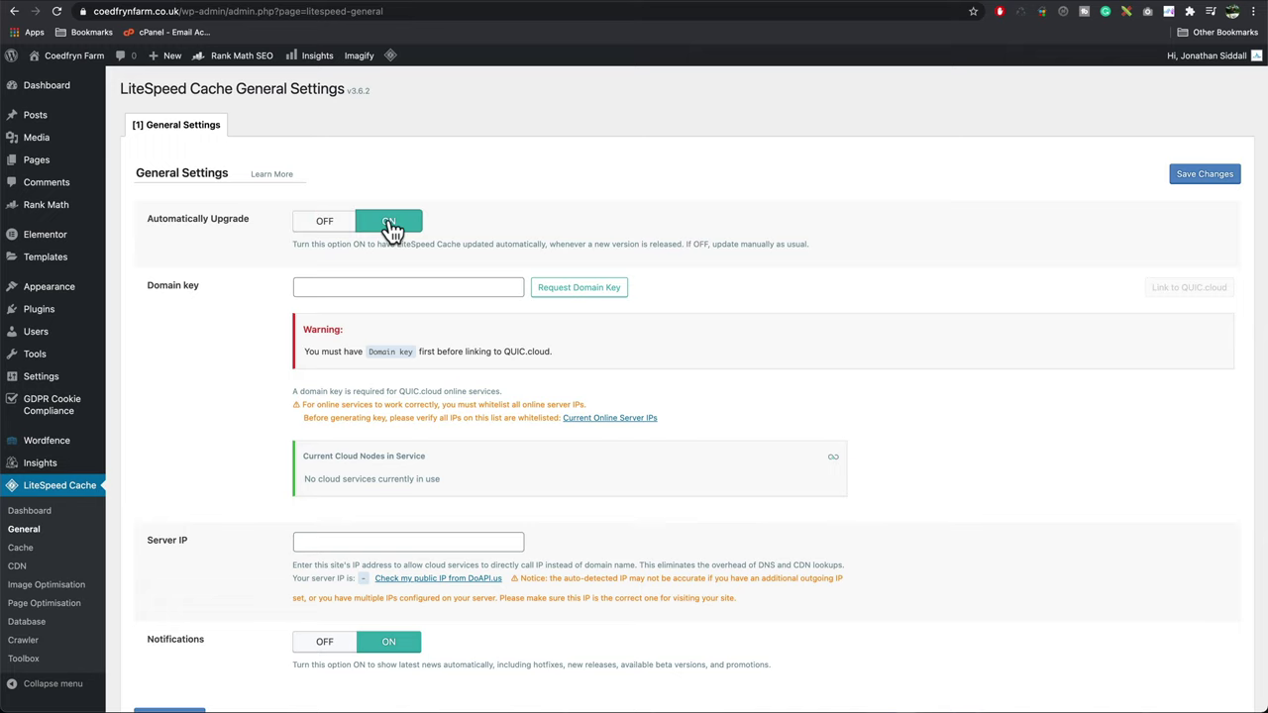
click(588, 295)
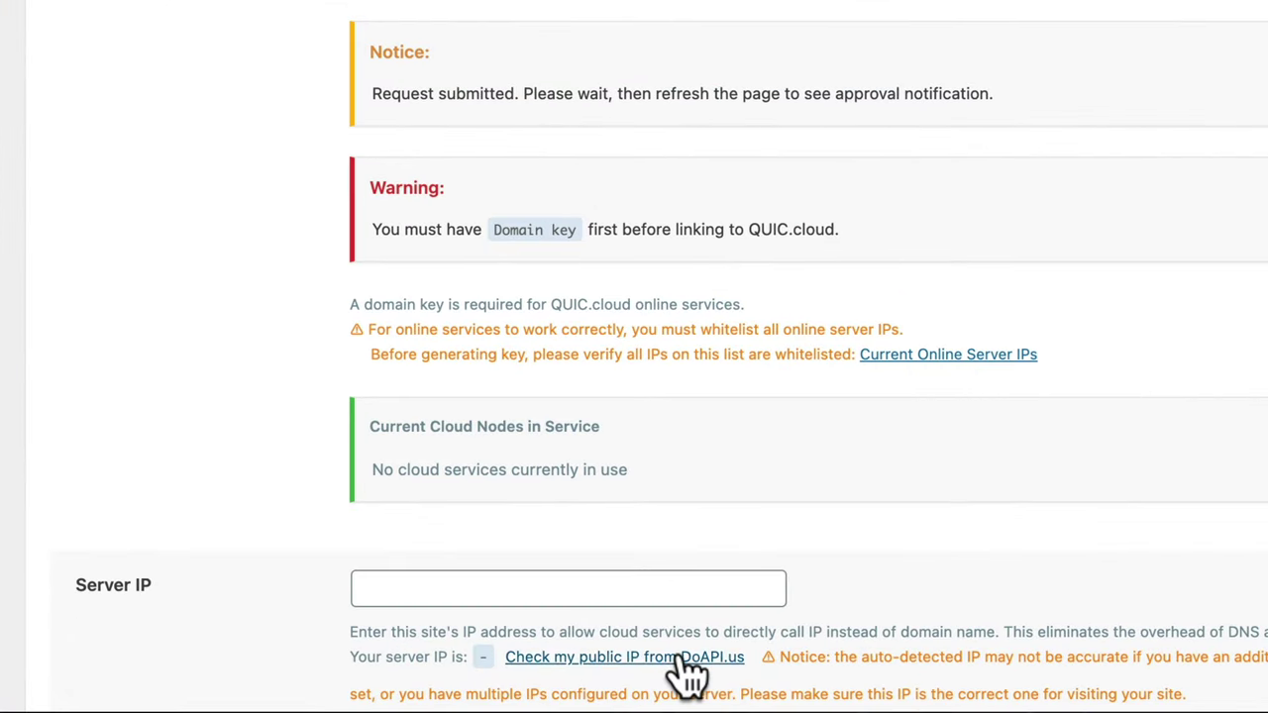
Look up the site's public IP, enter 185.199.220.31 as the Server IP and save the general settings
click(465, 684)
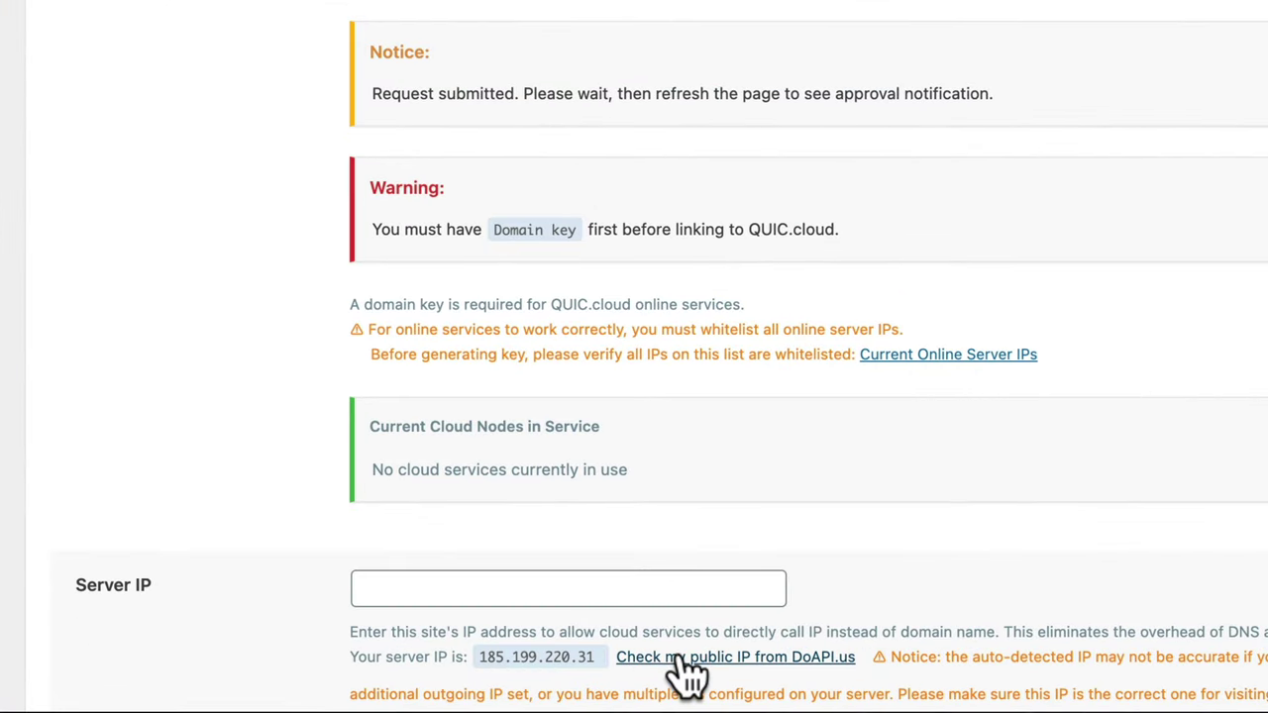
drag(482, 657, 614, 674)
key(ctrl+c)
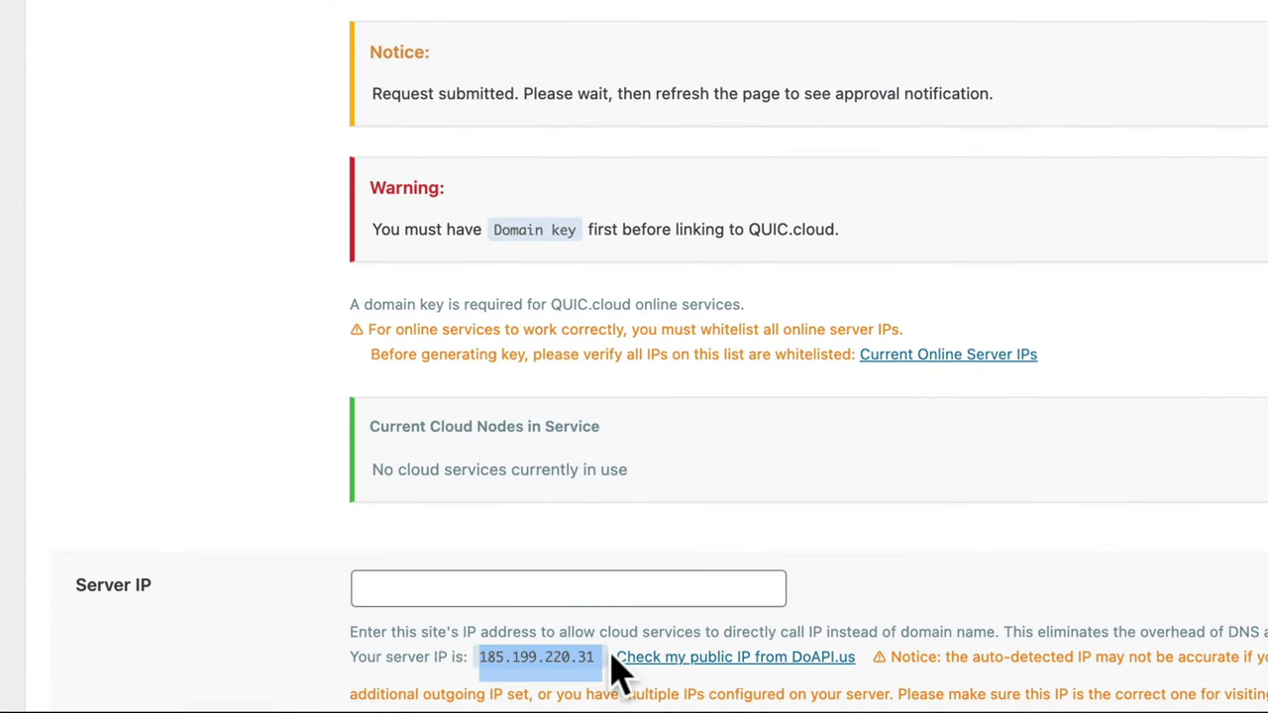
click(502, 591)
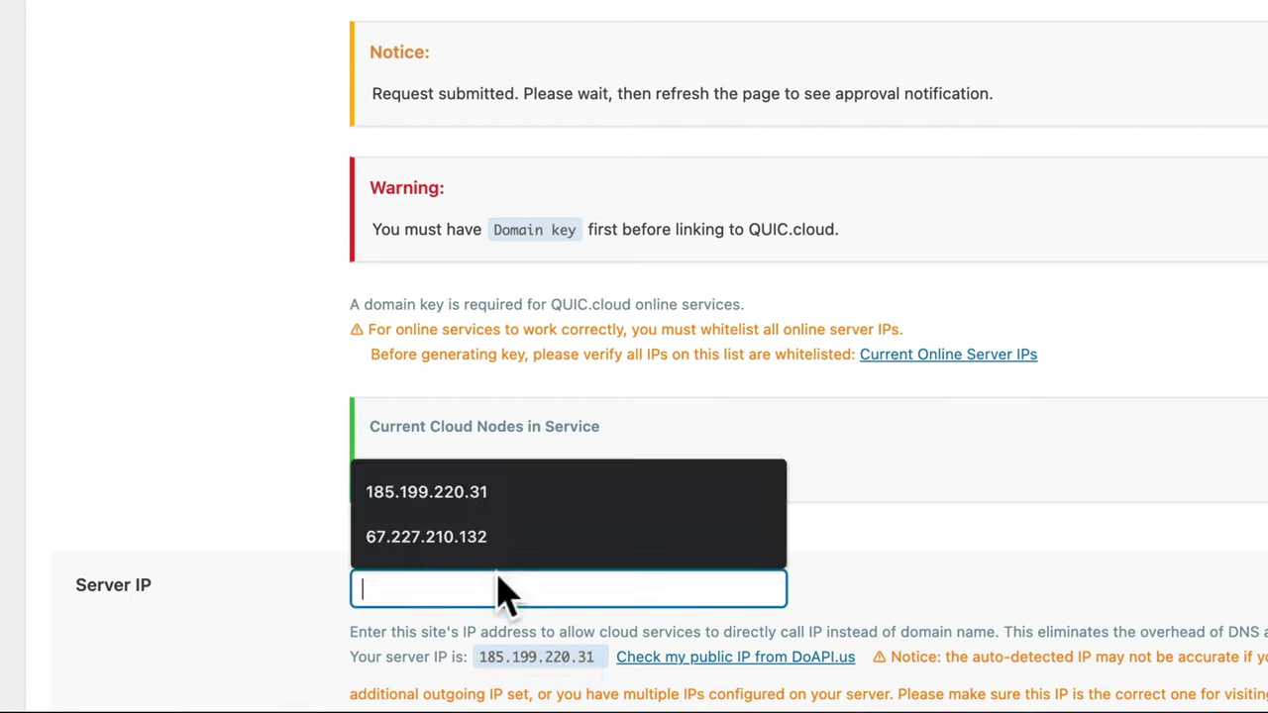
key(ctrl+v)
scroll(1099, 510, down, 5)
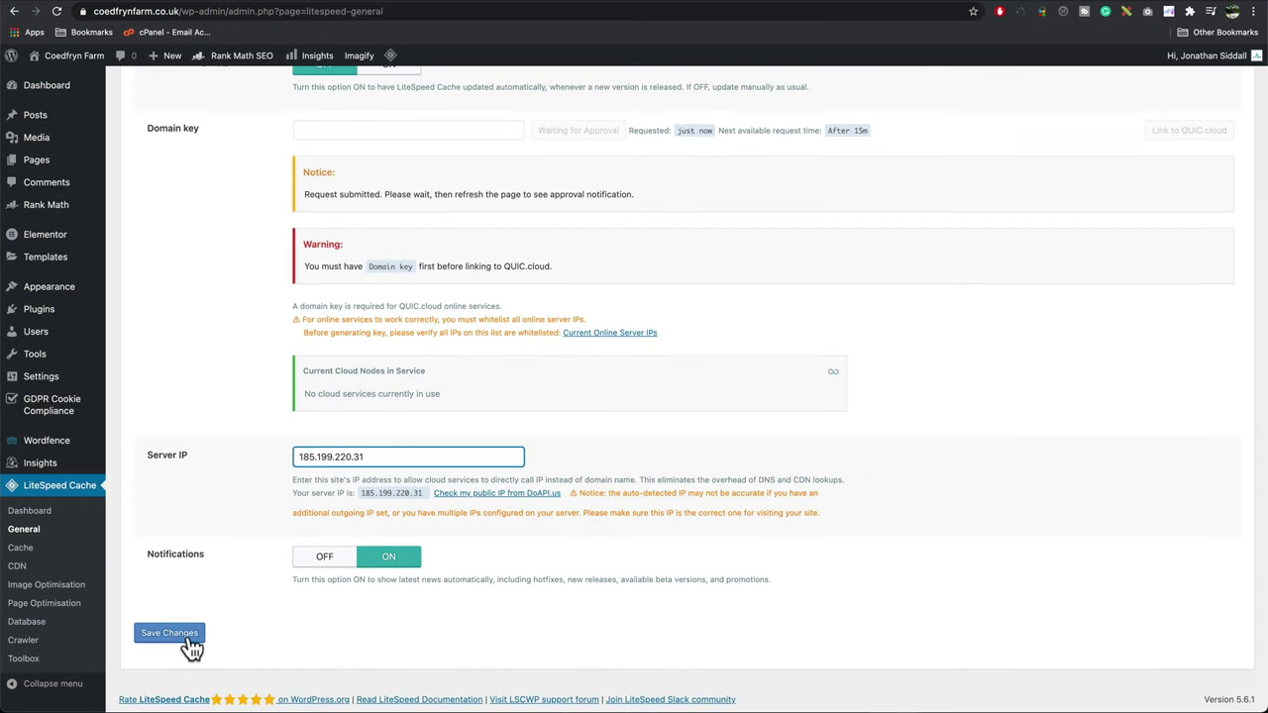
click(132, 572)
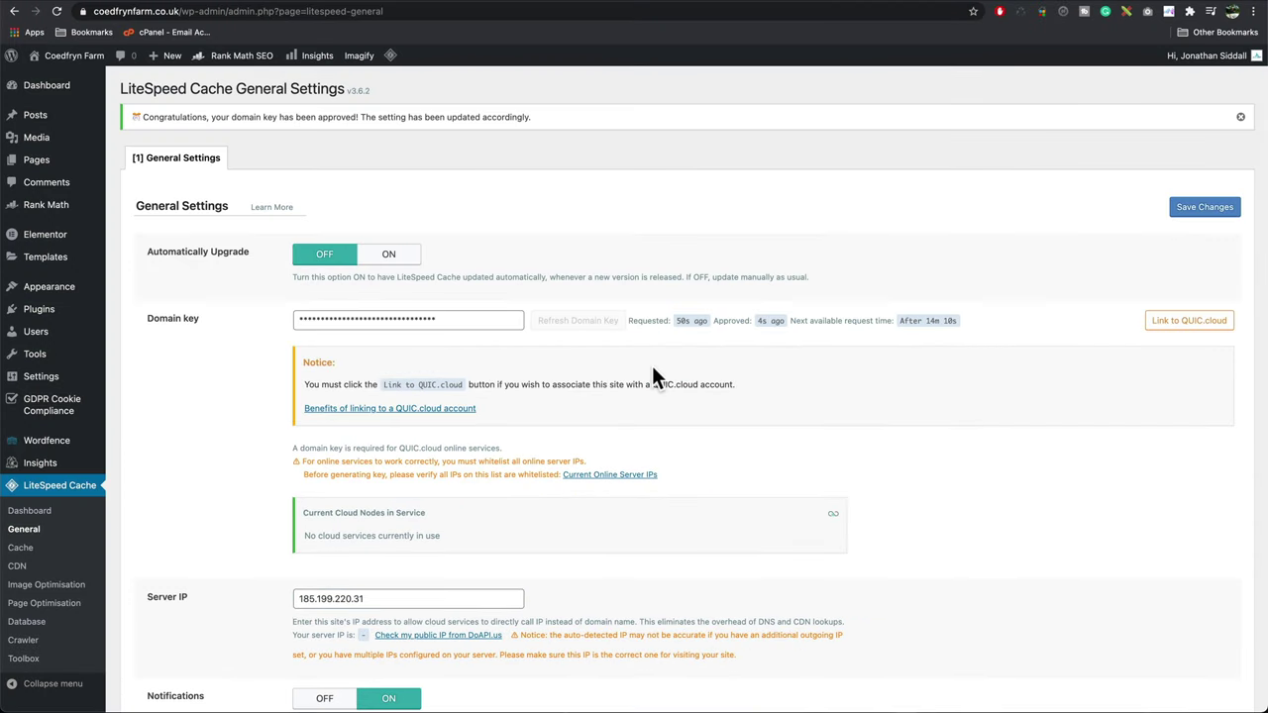
Link the new domain to the already logged-in QUIC.cloud account
click(1184, 333)
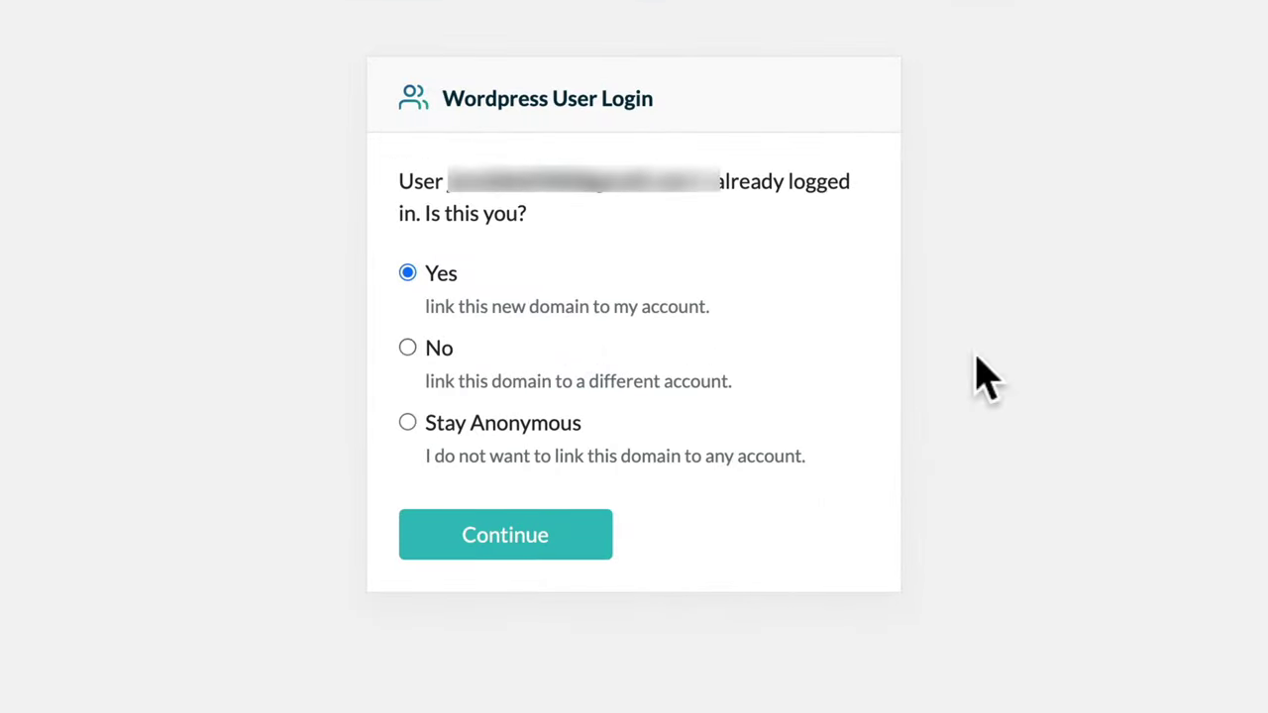
click(505, 540)
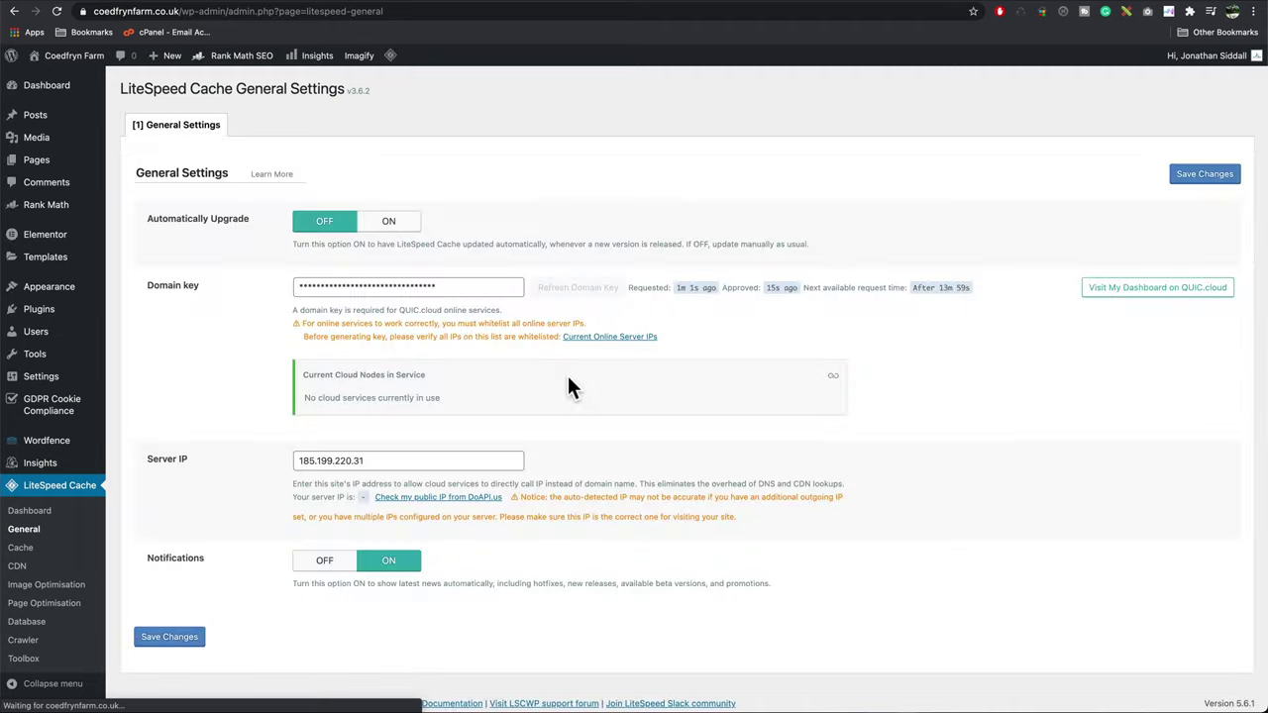
Turn on and save QUIC.cloud CDN in LiteSpeed Cache, and open coedfrynfarm.co.uk in the QUIC.cloud dashboard
click(20, 569)
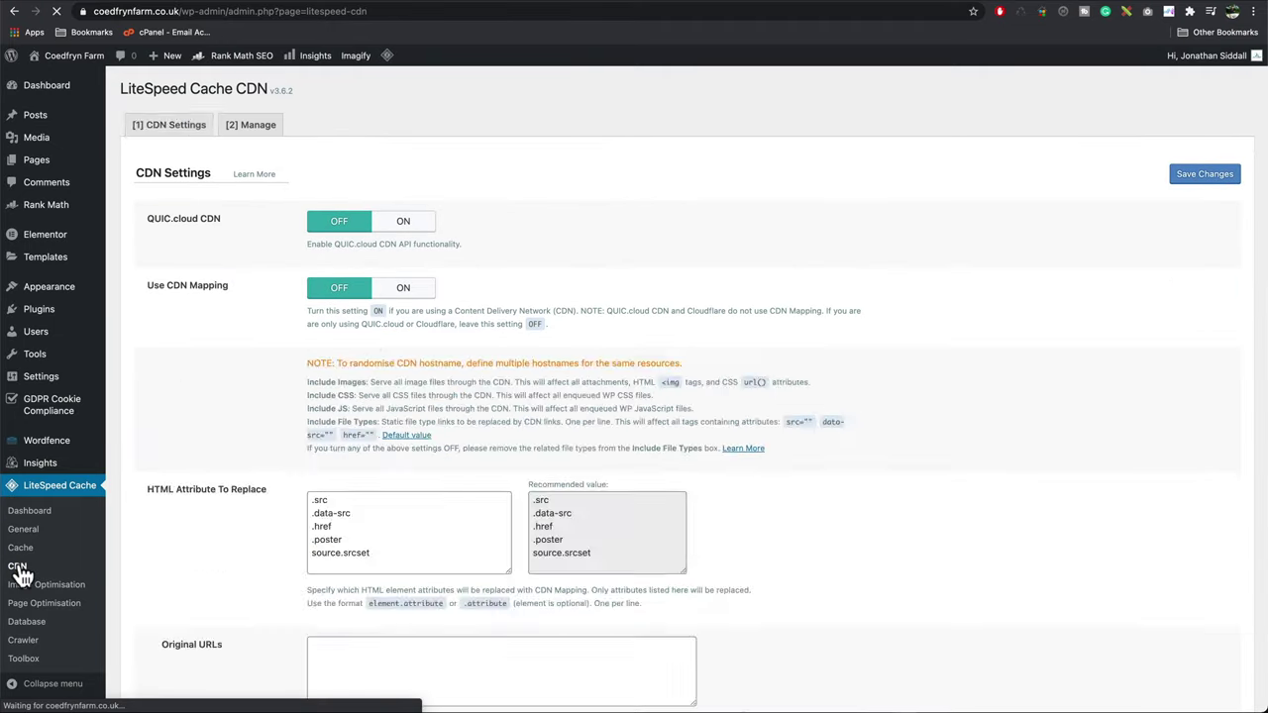
click(408, 226)
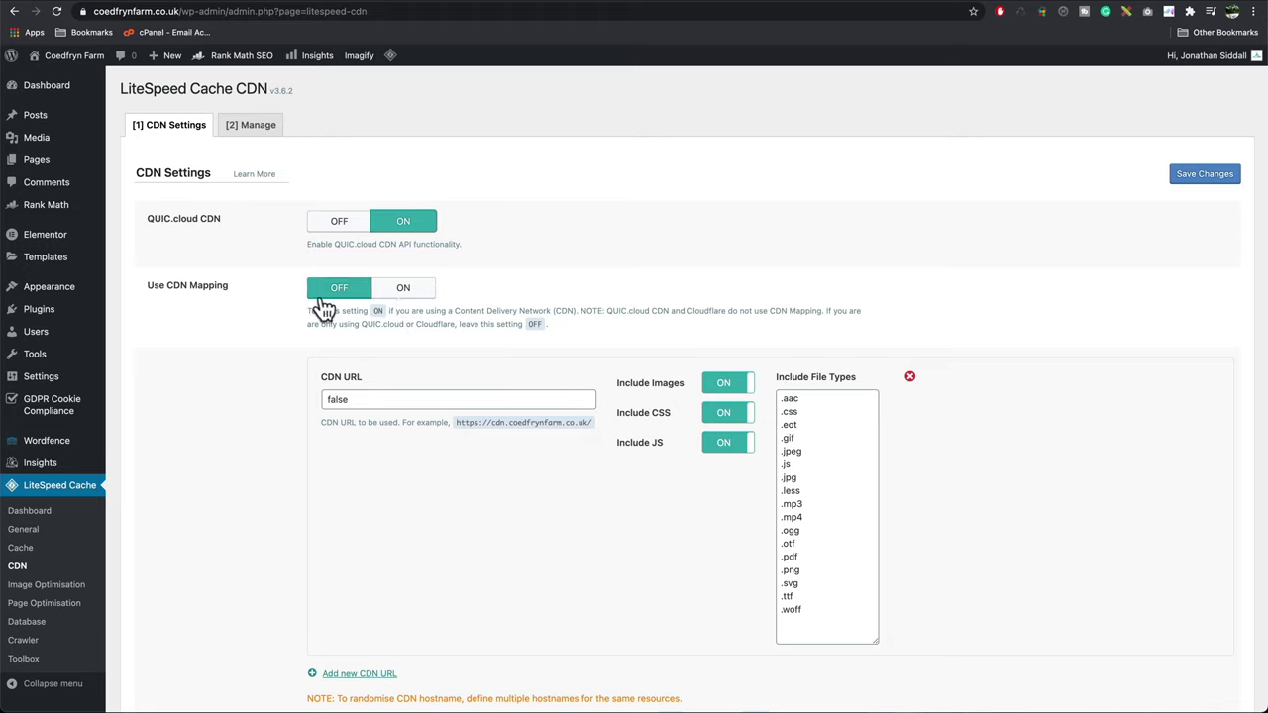
click(1209, 175)
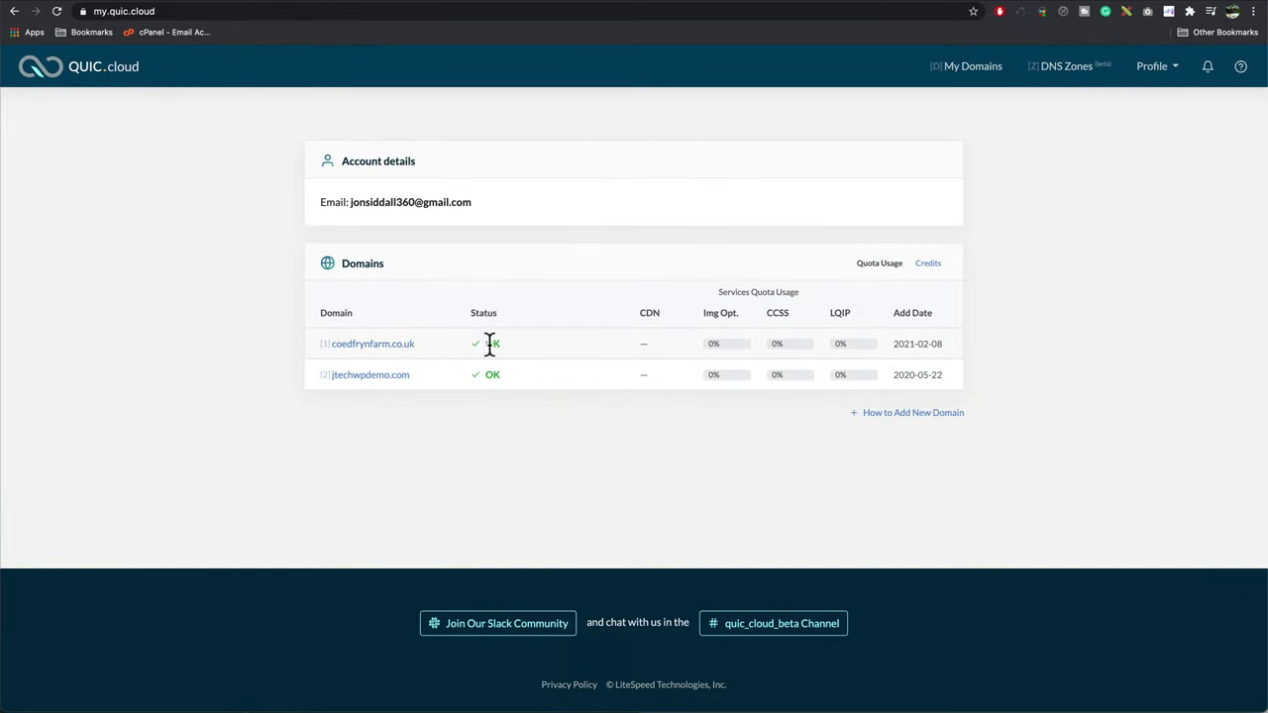
click(385, 346)
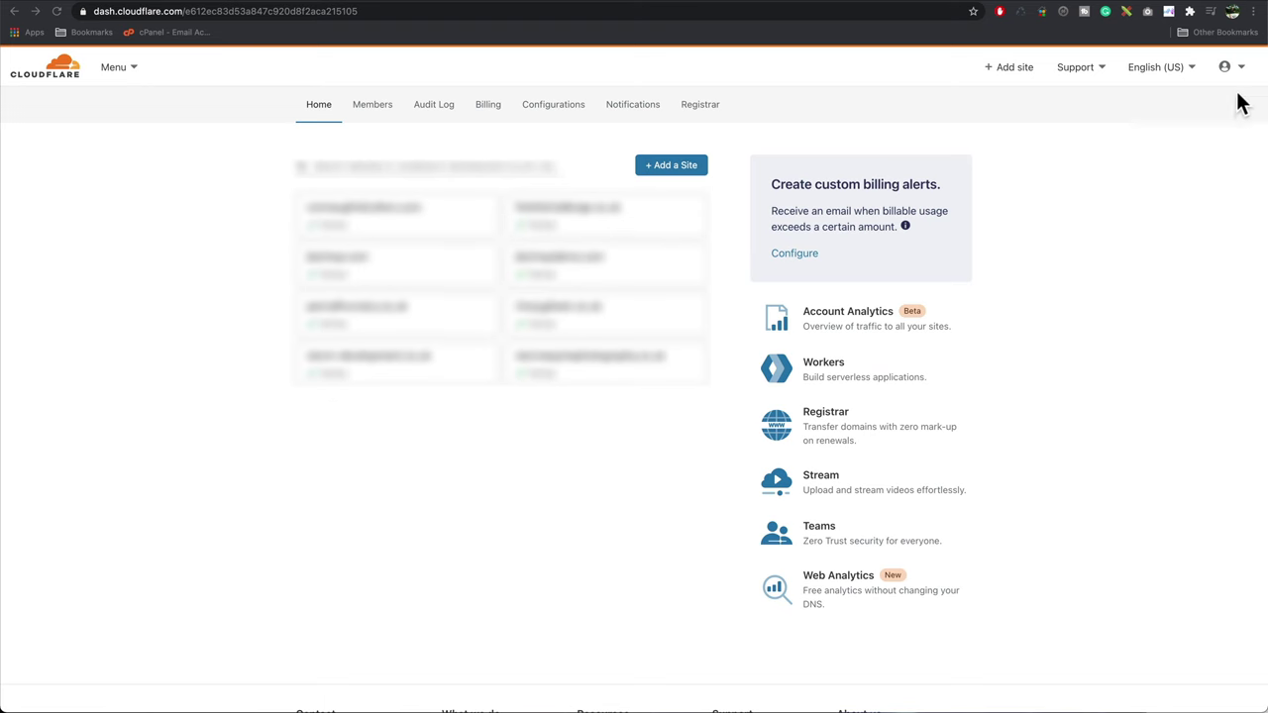
Switch to Cloudflare and view the Global API Key among the profile's API tokens
click(1237, 71)
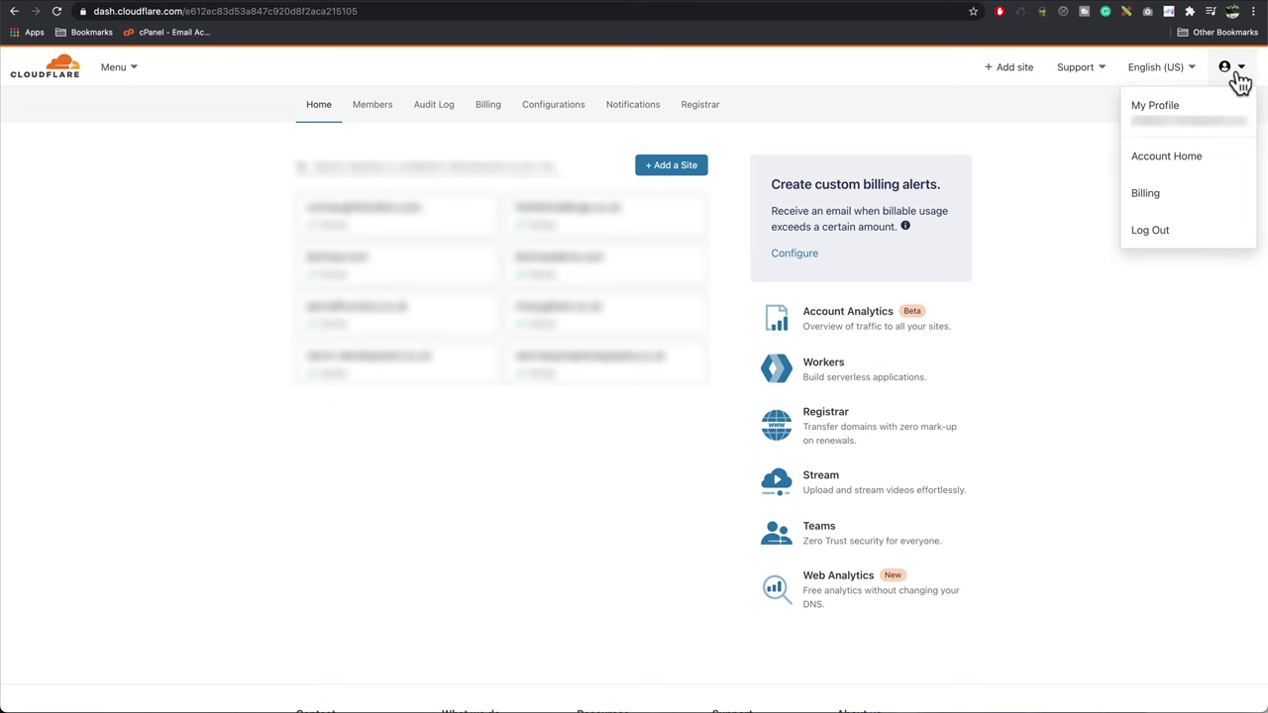
click(1155, 105)
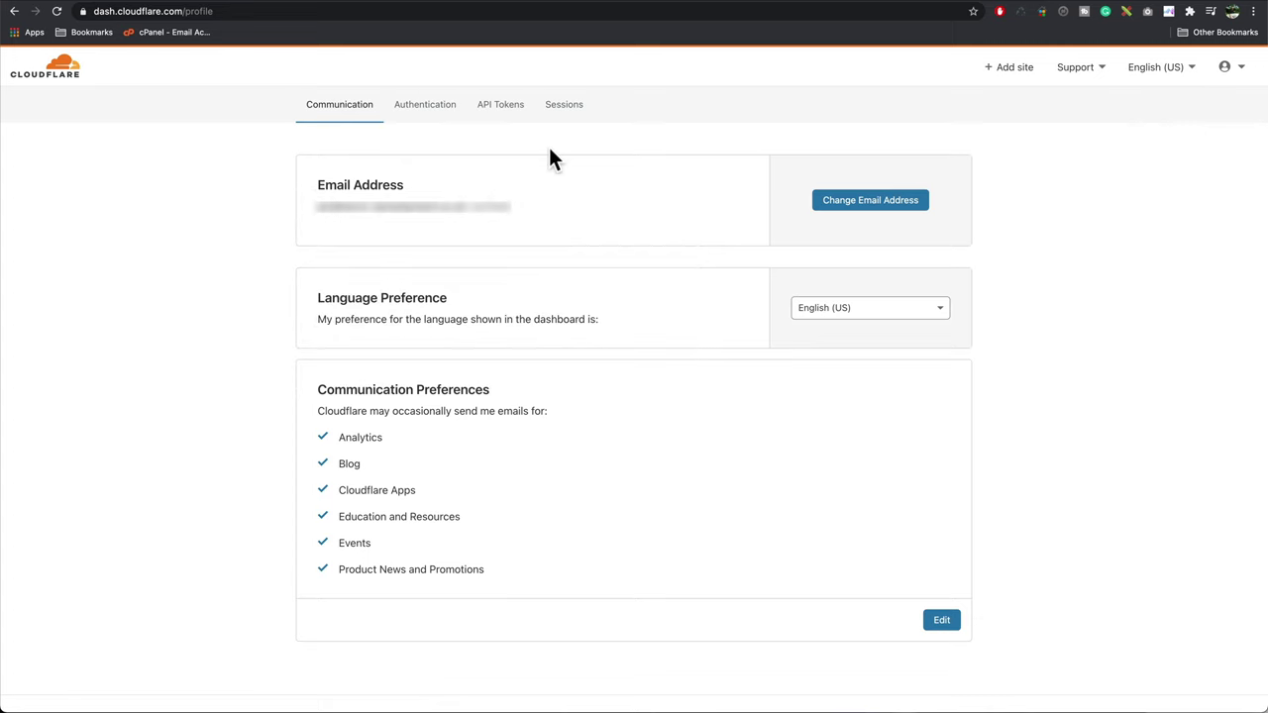
click(501, 113)
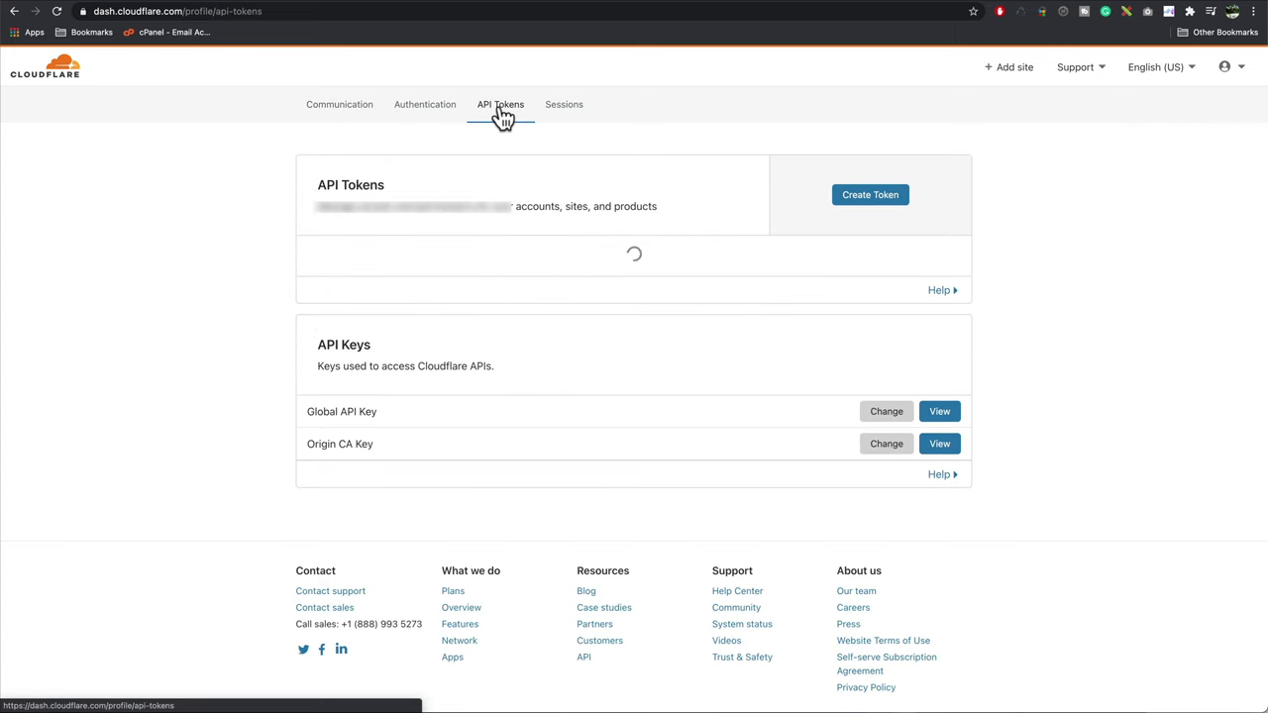
click(939, 424)
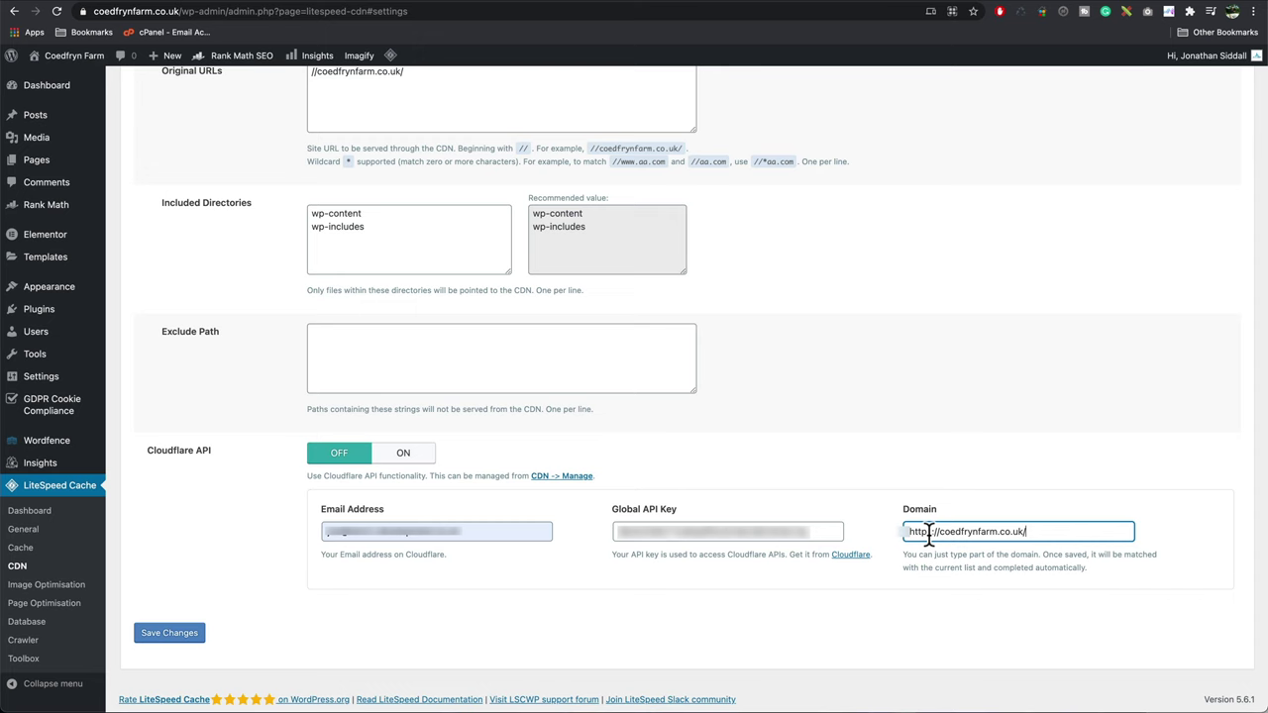
In the LiteSpeed CDN settings, change the Cloudflare domain's prefix to https, enable the Cloudflare API and save
double_click(925, 532)
text(https)
click(411, 456)
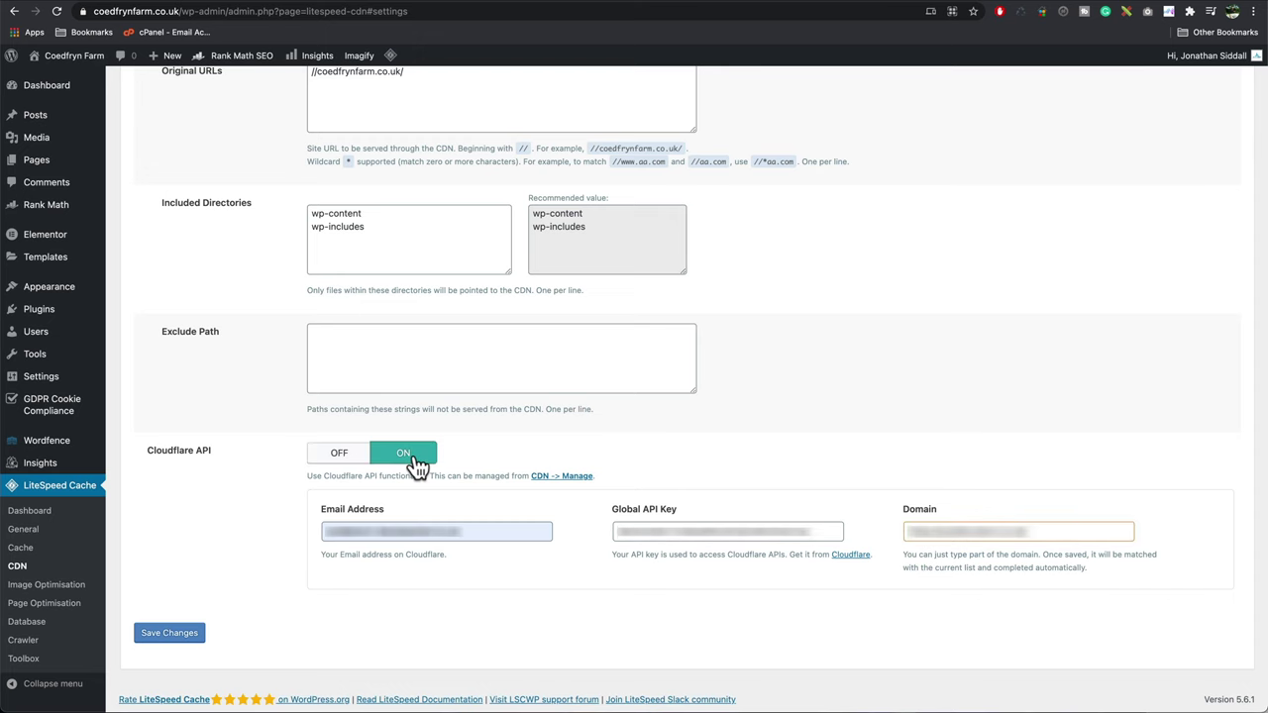
click(170, 634)
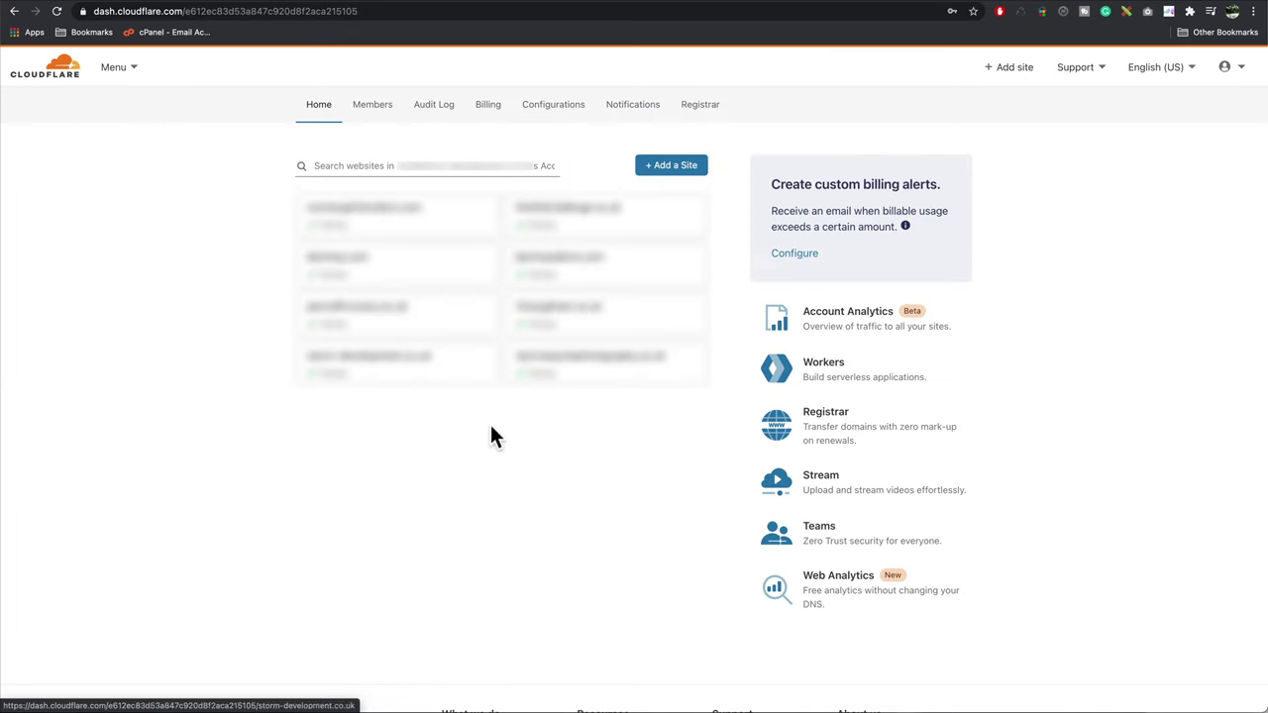
Switch to Cloudflare and add coedfrynfarm.co.uk as a new site
click(672, 165)
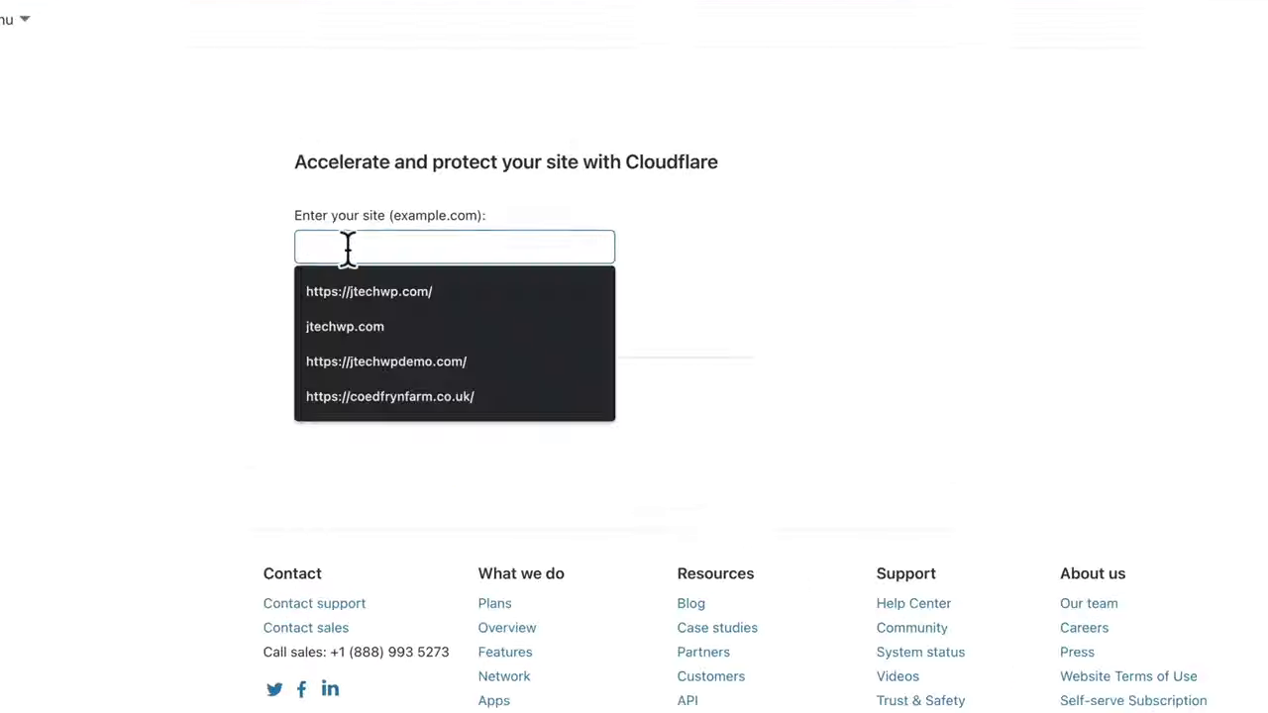
text(coedfrynfarm.co.uk)
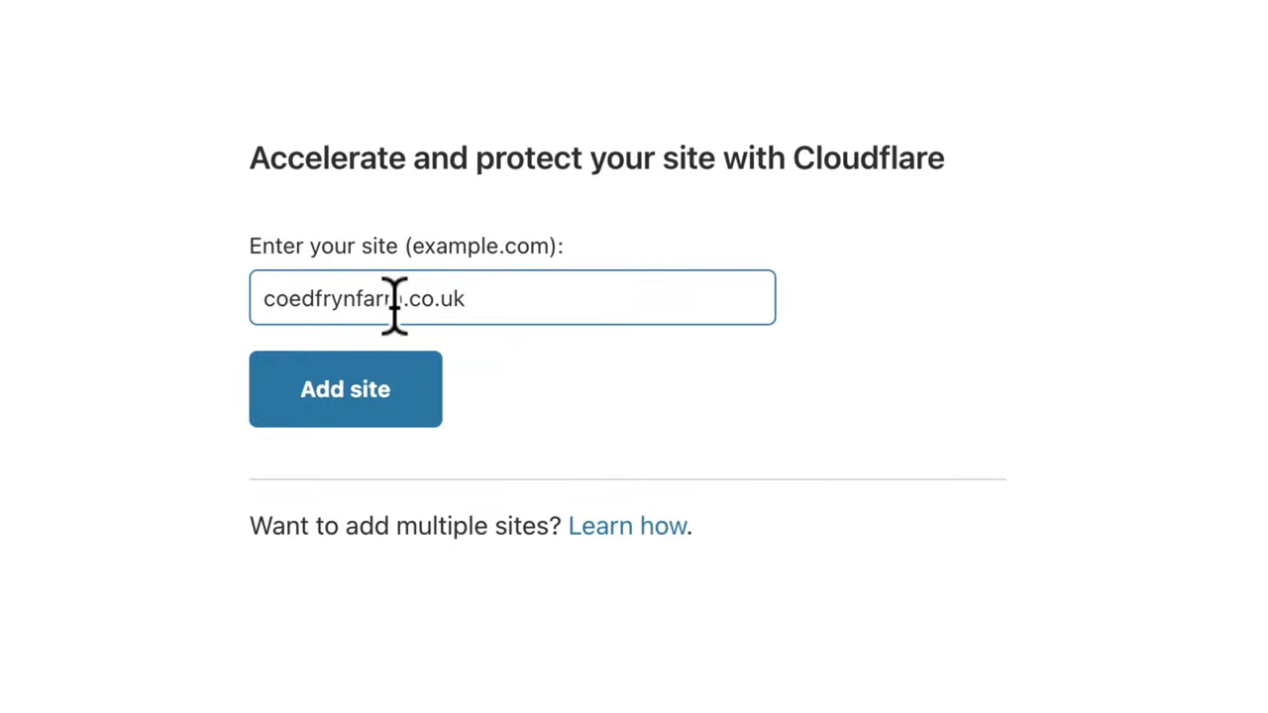
click(368, 417)
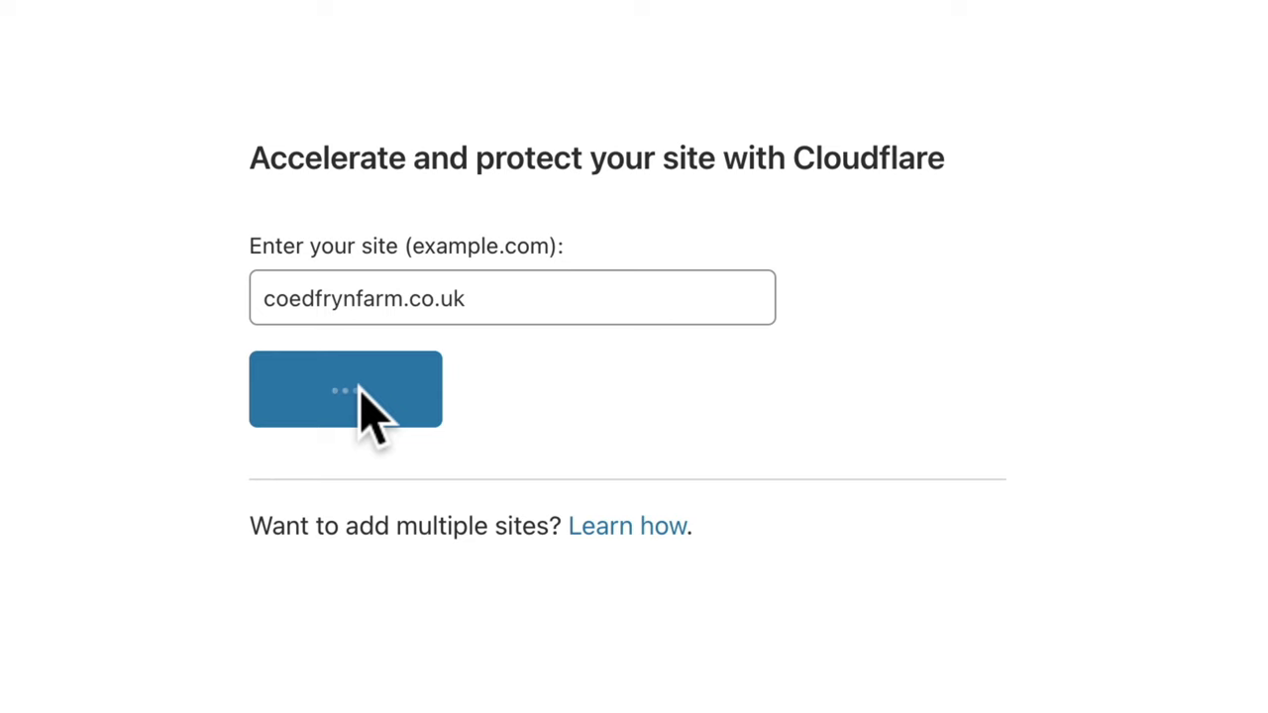
Select the Free plan for coedfrynfarm.co.uk and accept the scanned DNS records
click(394, 501)
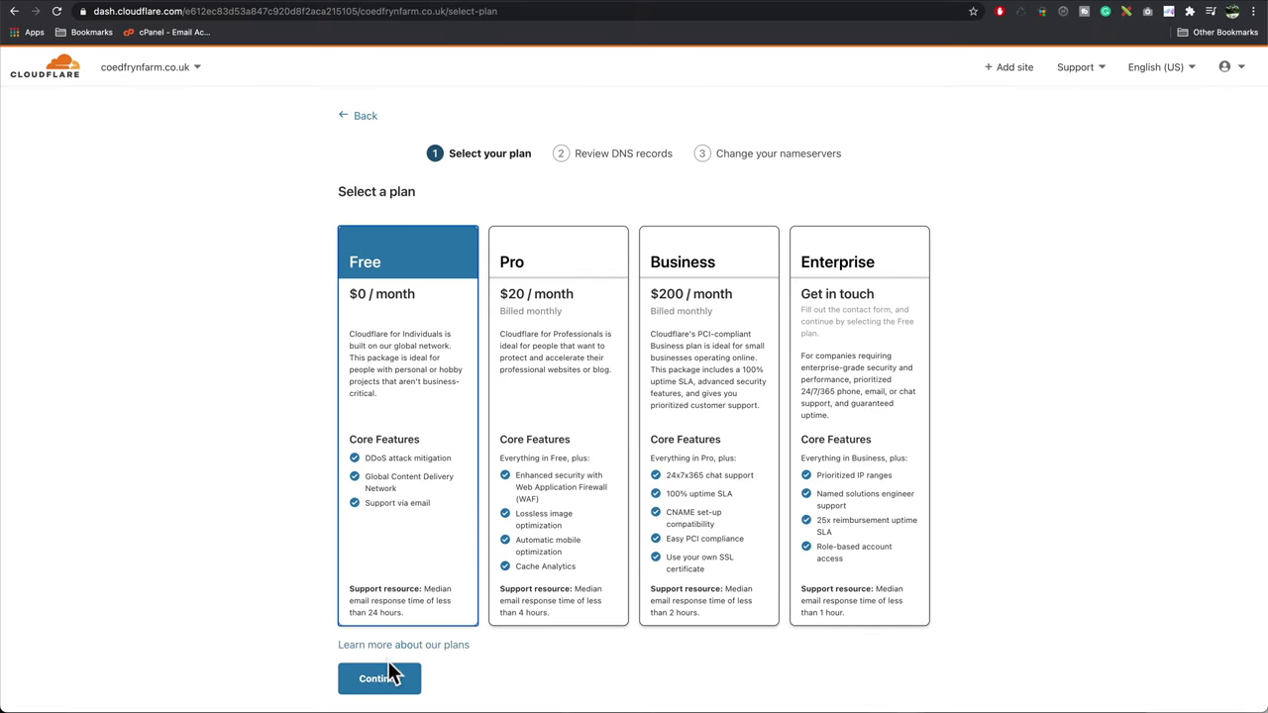
click(388, 678)
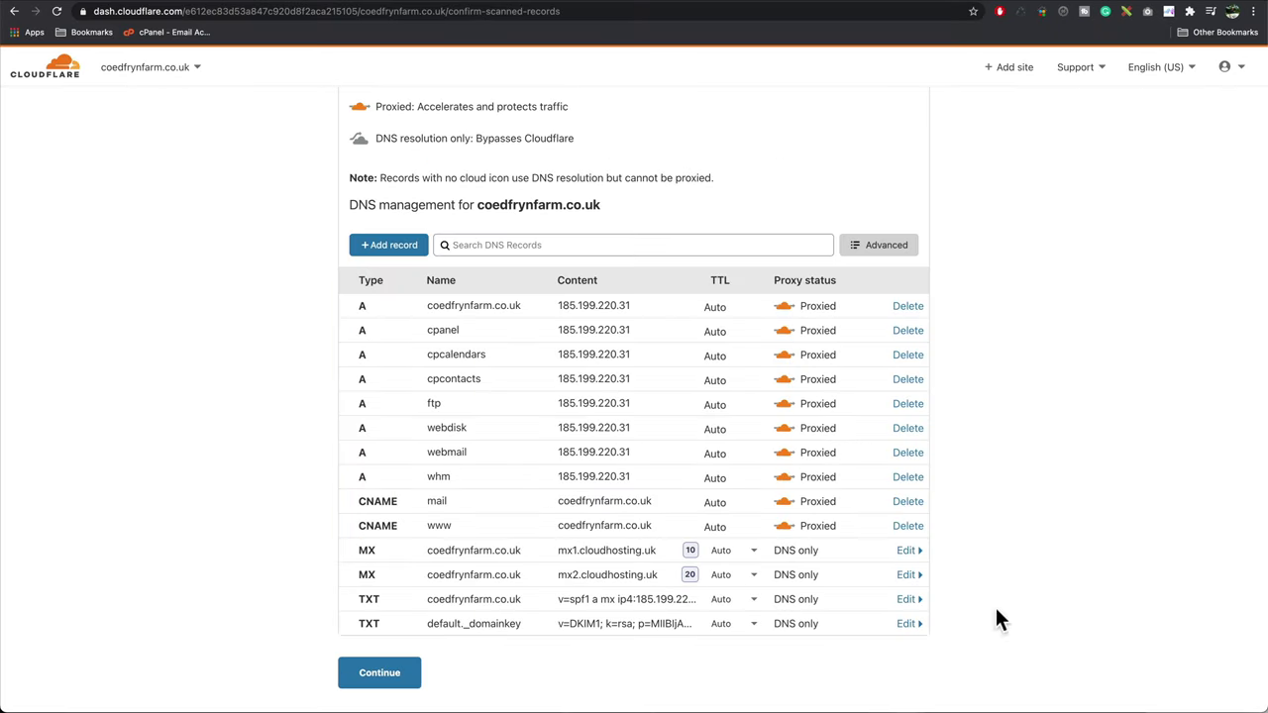
click(387, 691)
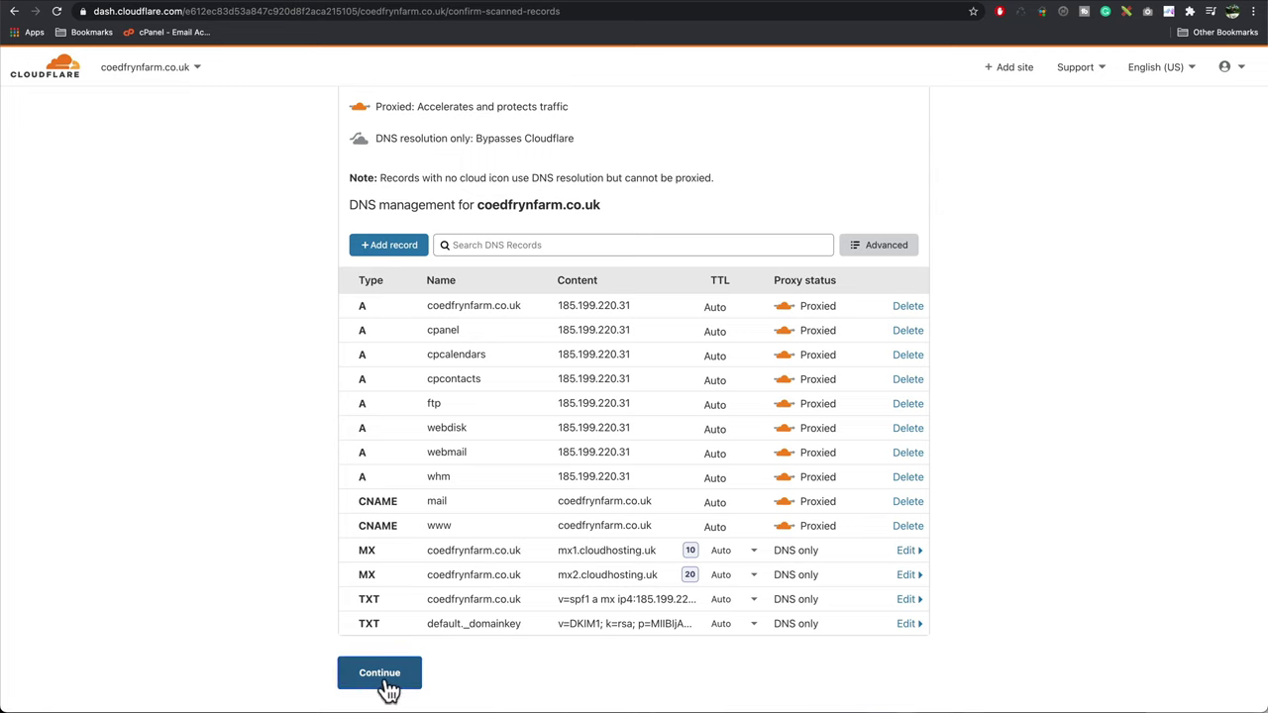
In SiteGround, set the domain's nameservers to brad.ns.cloudflare.com and edna.ns.cloudflare.com, and have Cloudflare check the nameservers
click(710, 333)
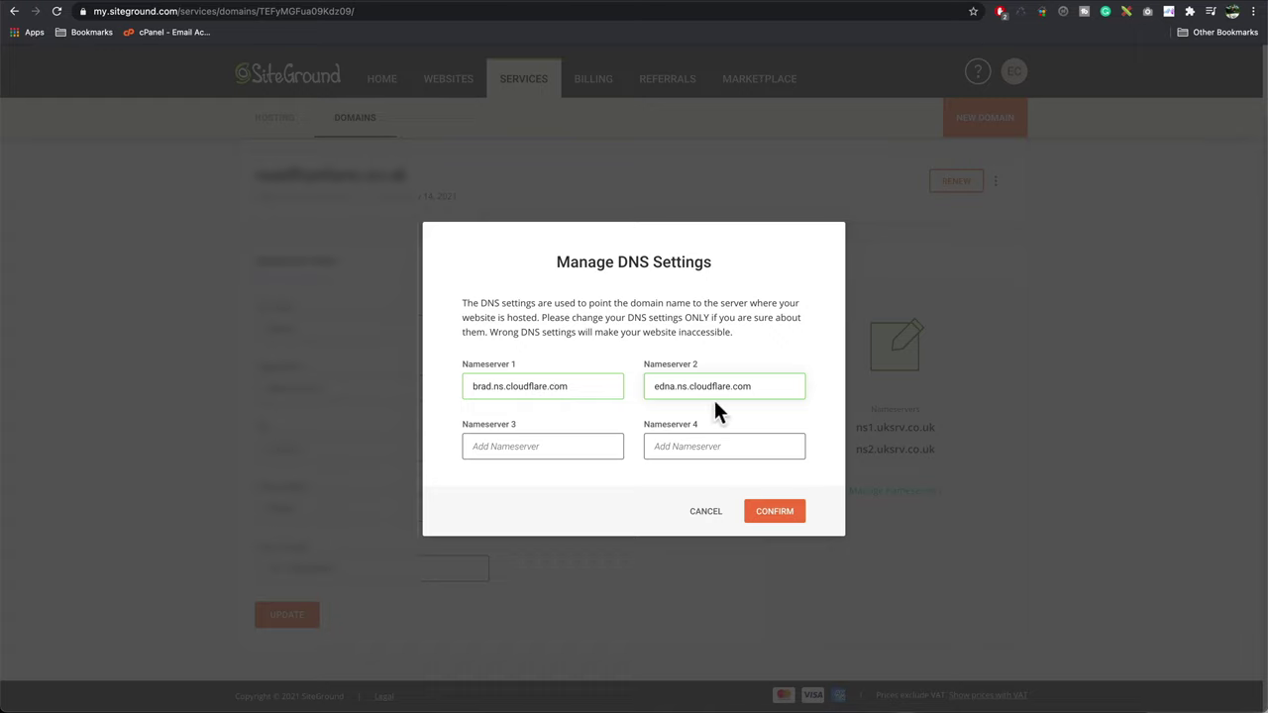
click(776, 513)
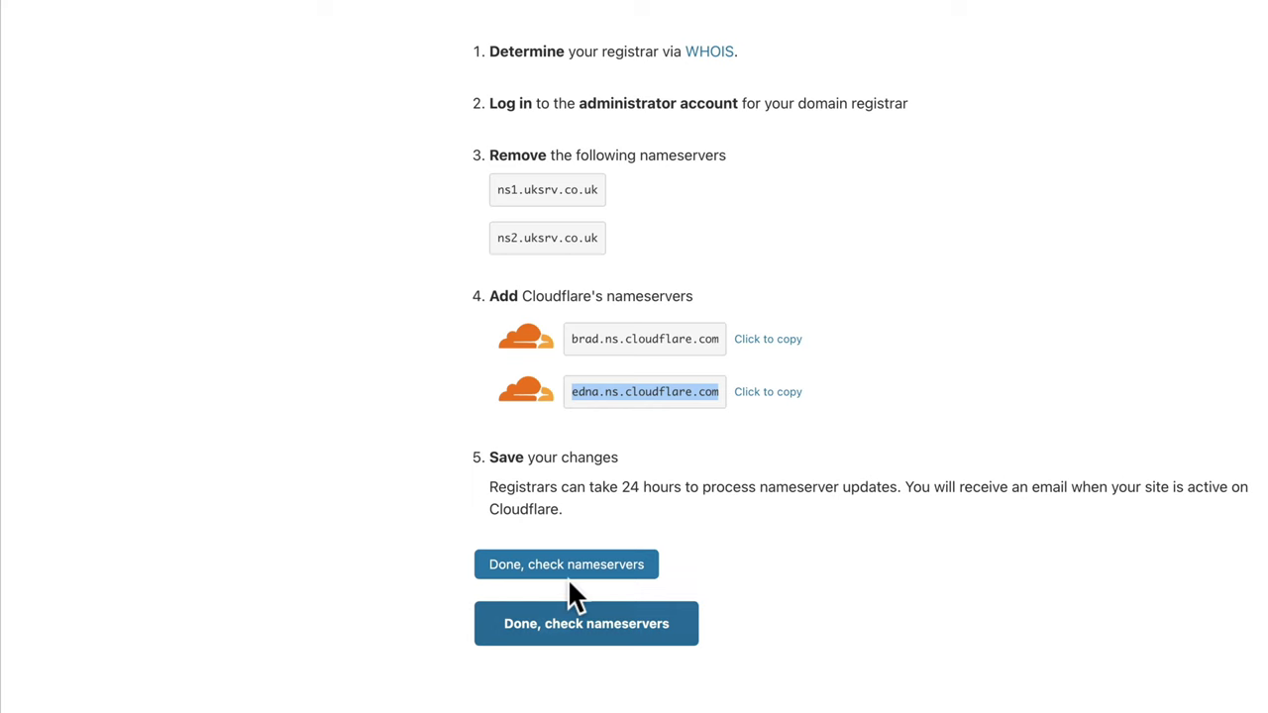
click(573, 565)
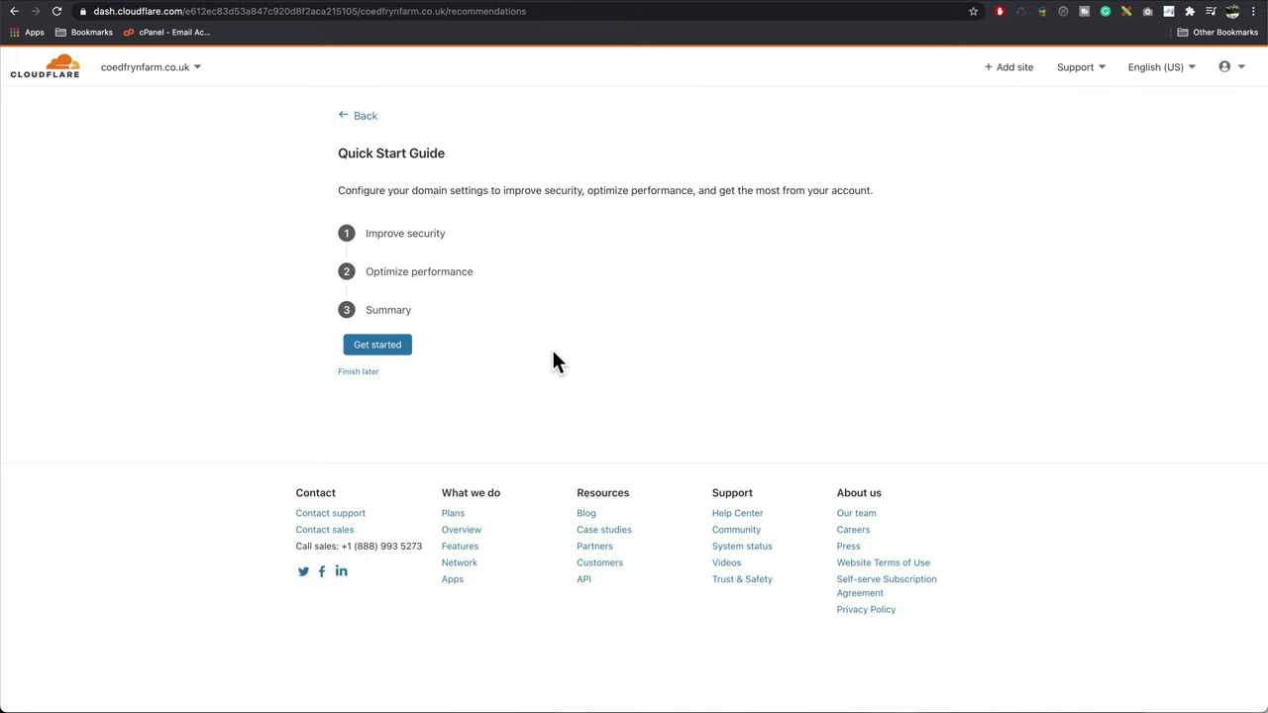
Start the Quick Start Guide, save Automatic HTTPS Rewrites as on, and enable and save Always Use HTTPS
click(385, 355)
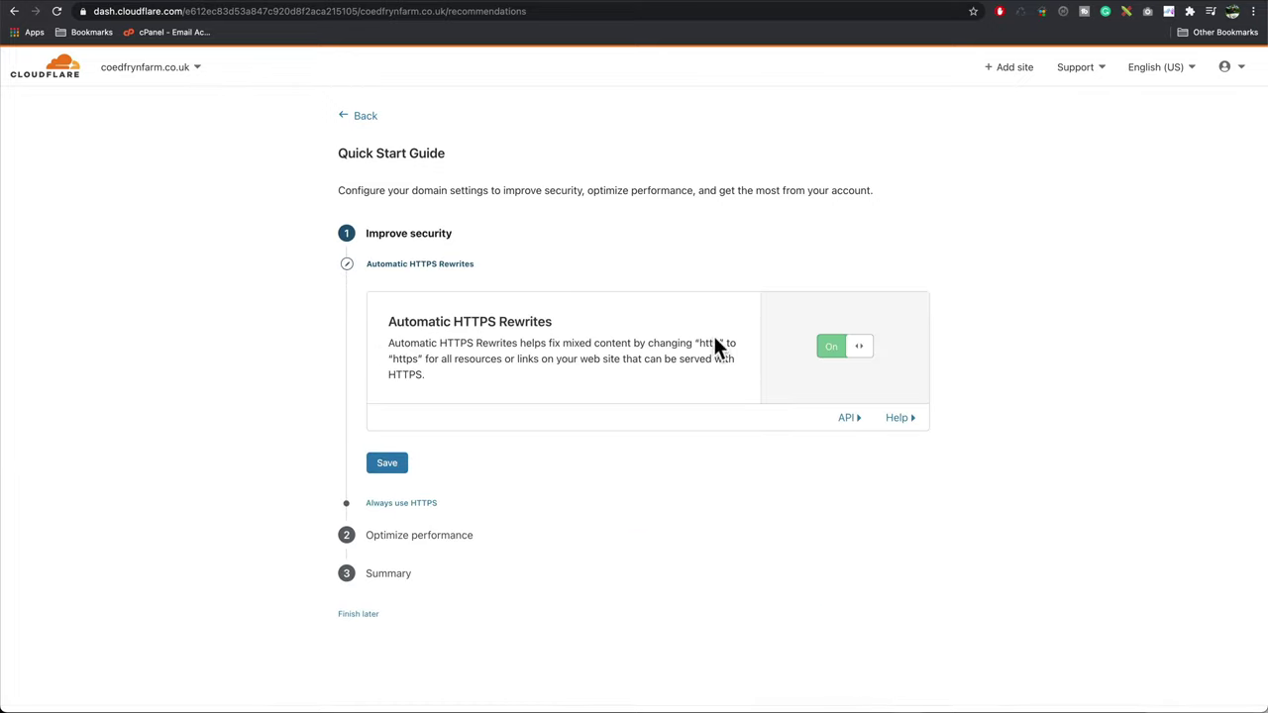
click(391, 470)
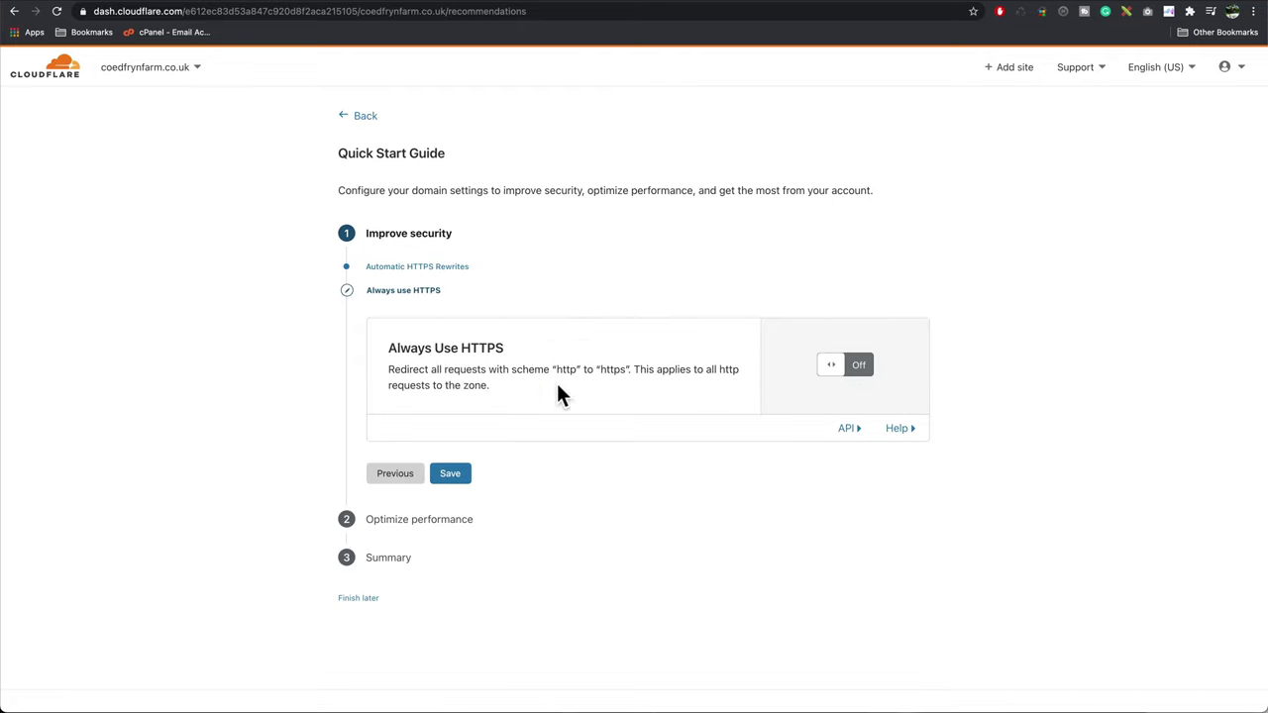
click(849, 366)
click(452, 500)
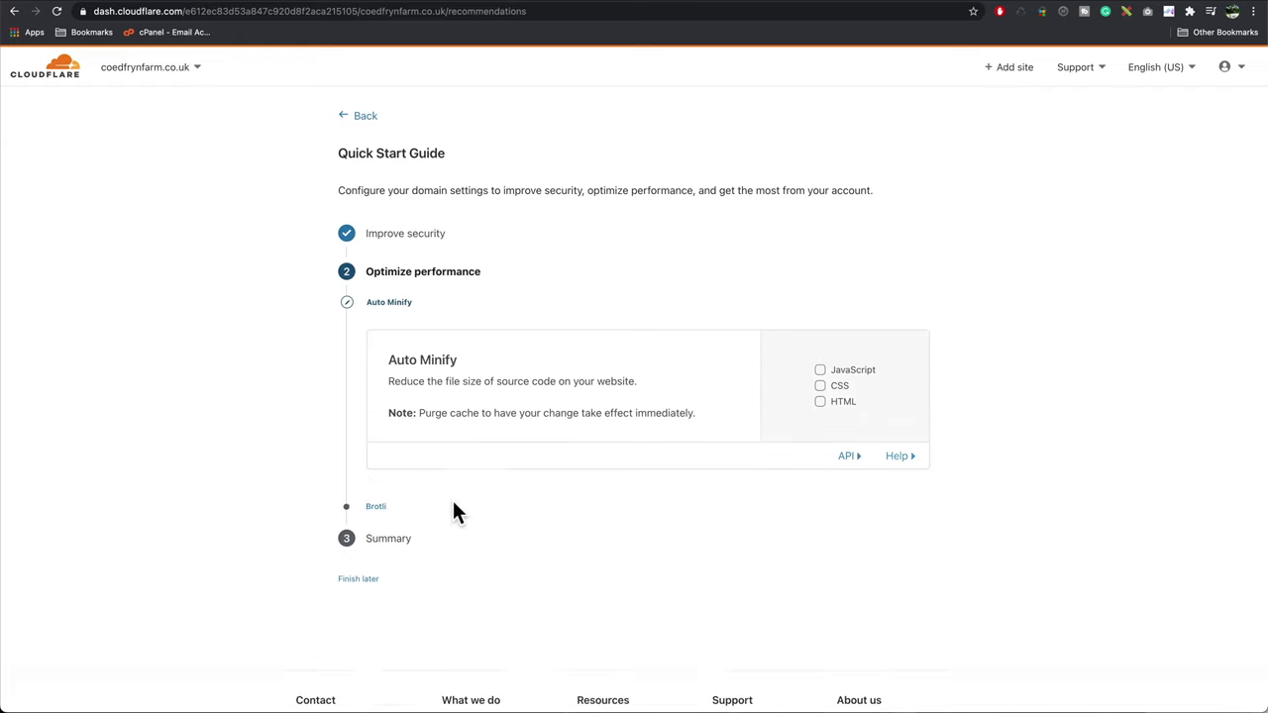
Enable Auto Minify for JavaScript, CSS and HTML, save it, and finish the guide with Brotli on
click(821, 370)
click(821, 386)
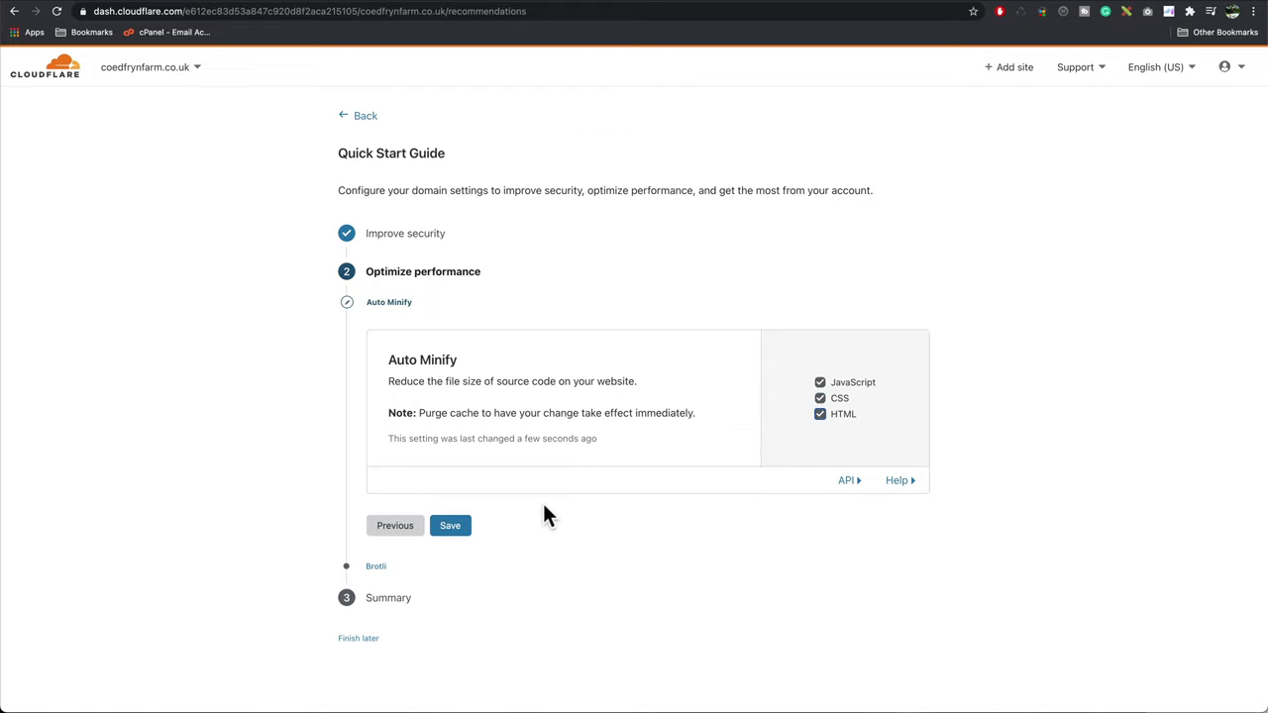
click(451, 526)
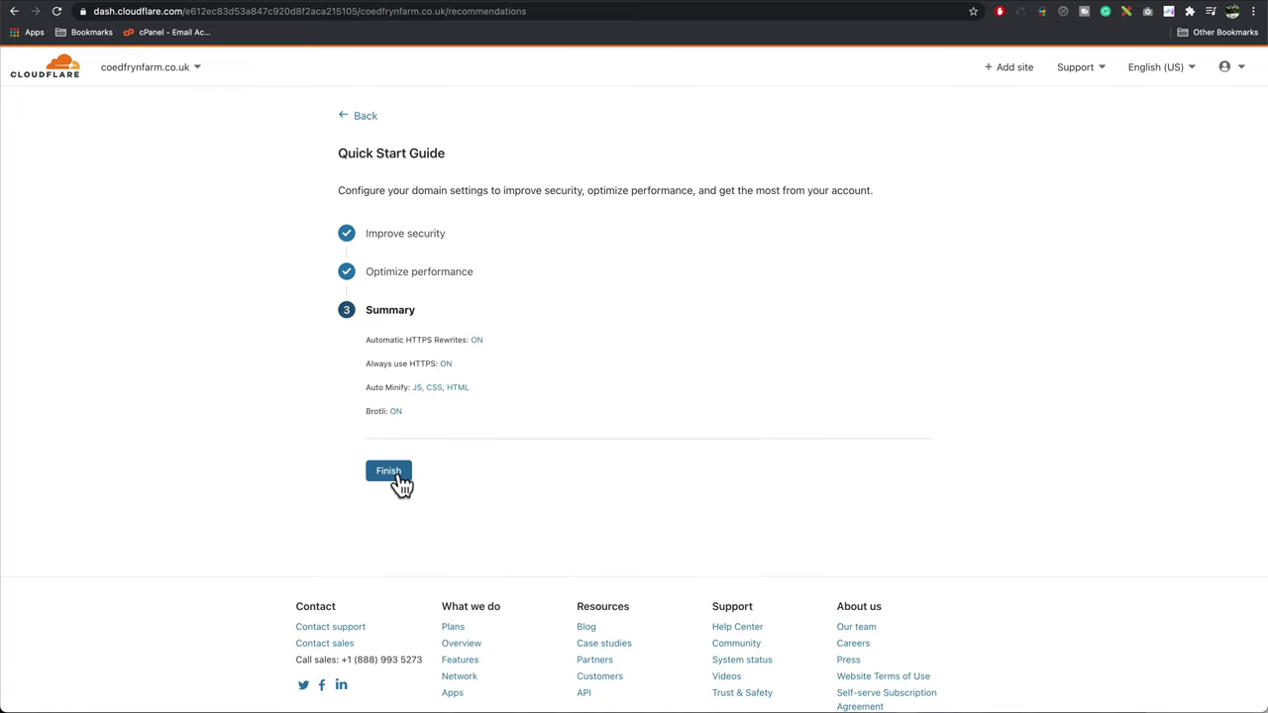
click(397, 473)
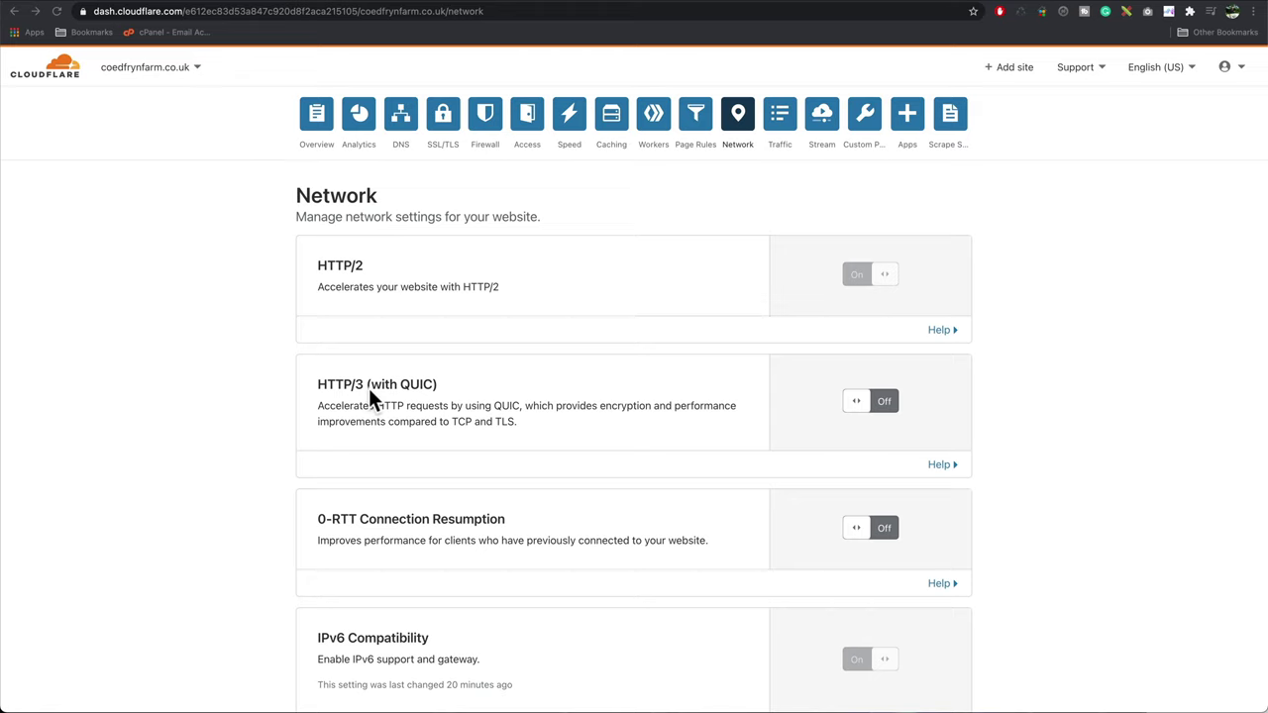
Turn on HTTP/3 (with QUIC) and 0-RTT Connection Resumption in the site's Cloudflare network settings
click(886, 402)
scroll(451, 530, down, 1)
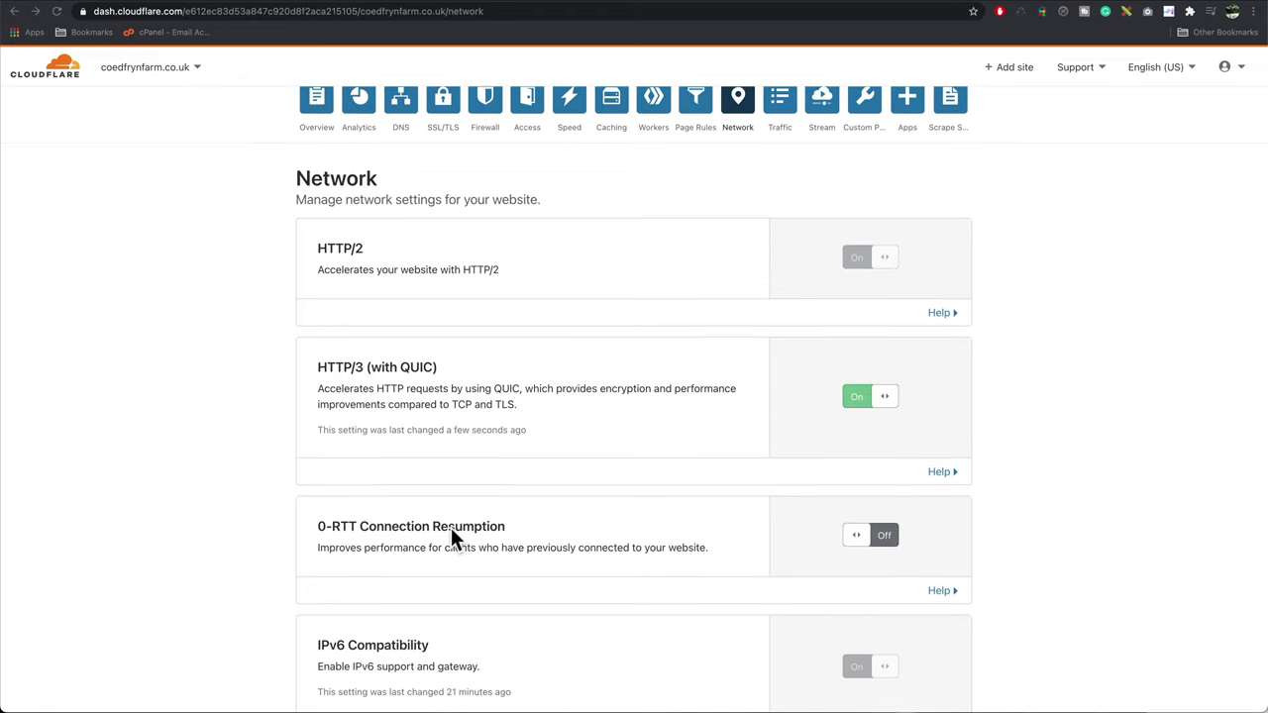
click(856, 536)
scroll(1022, 602, down, 5)
scroll(1022, 602, down, 2)
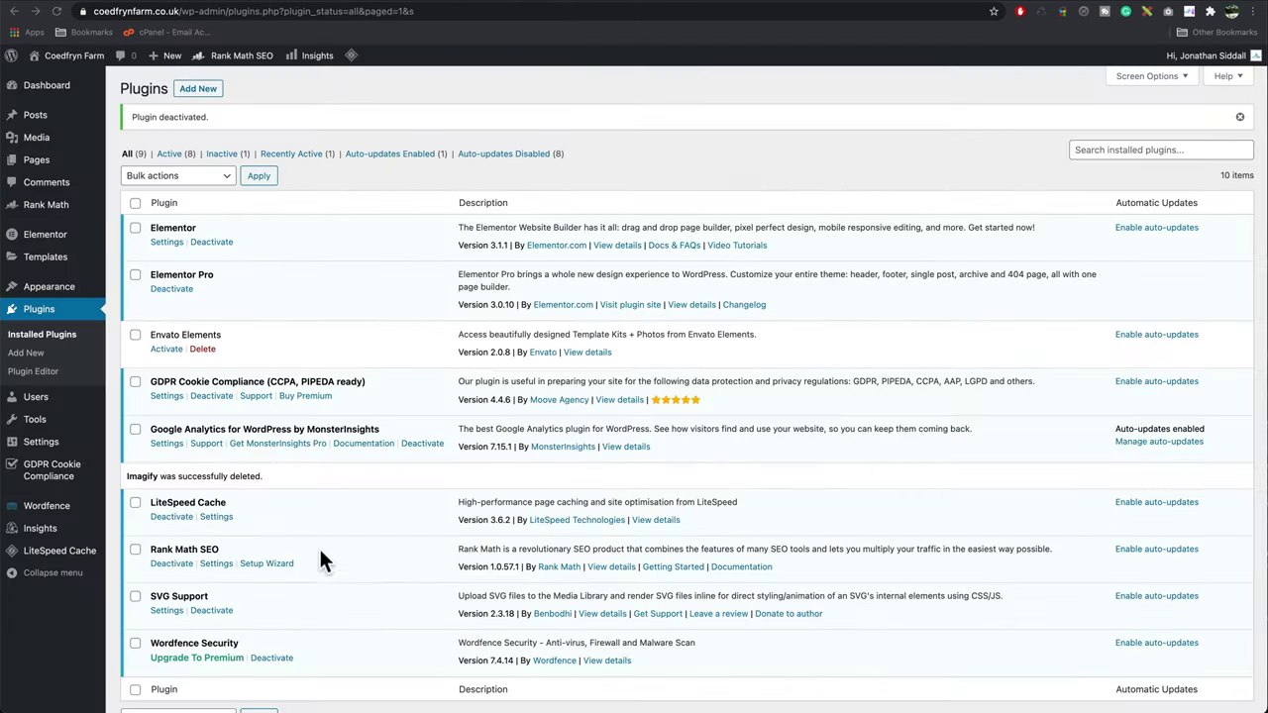
Switch to the WordPress admin, review LiteSpeed Cache's Cache Control Settings and save them
mouse_move(90, 552)
click(129, 566)
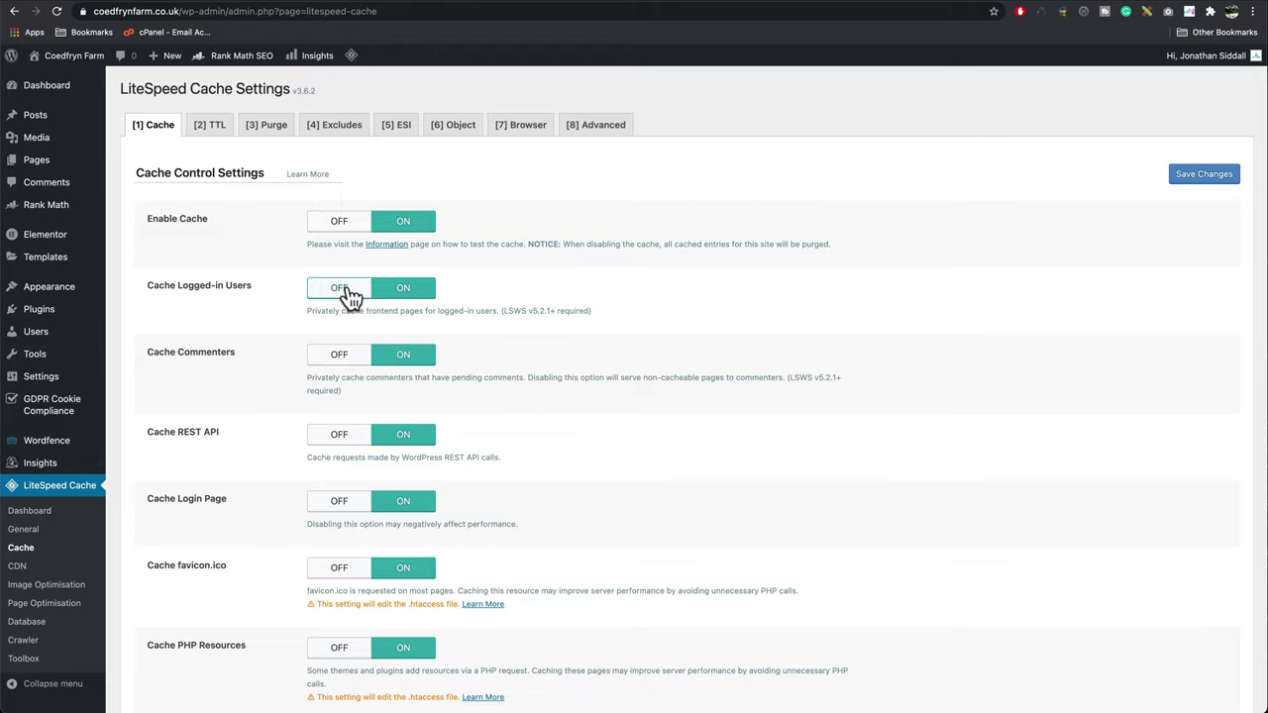
scroll(796, 536, down, 20)
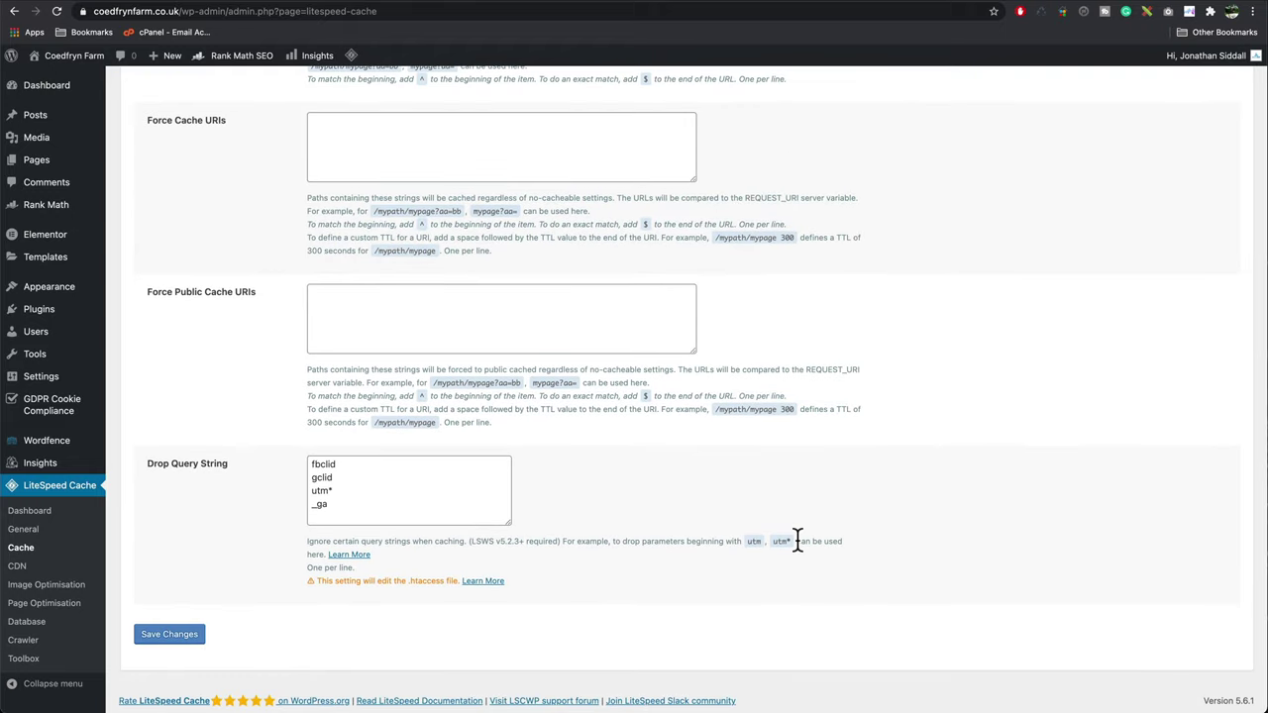
click(176, 639)
Look through the LiteSpeed Cache settings for TTL, Purge, Excludes and ESI
click(216, 167)
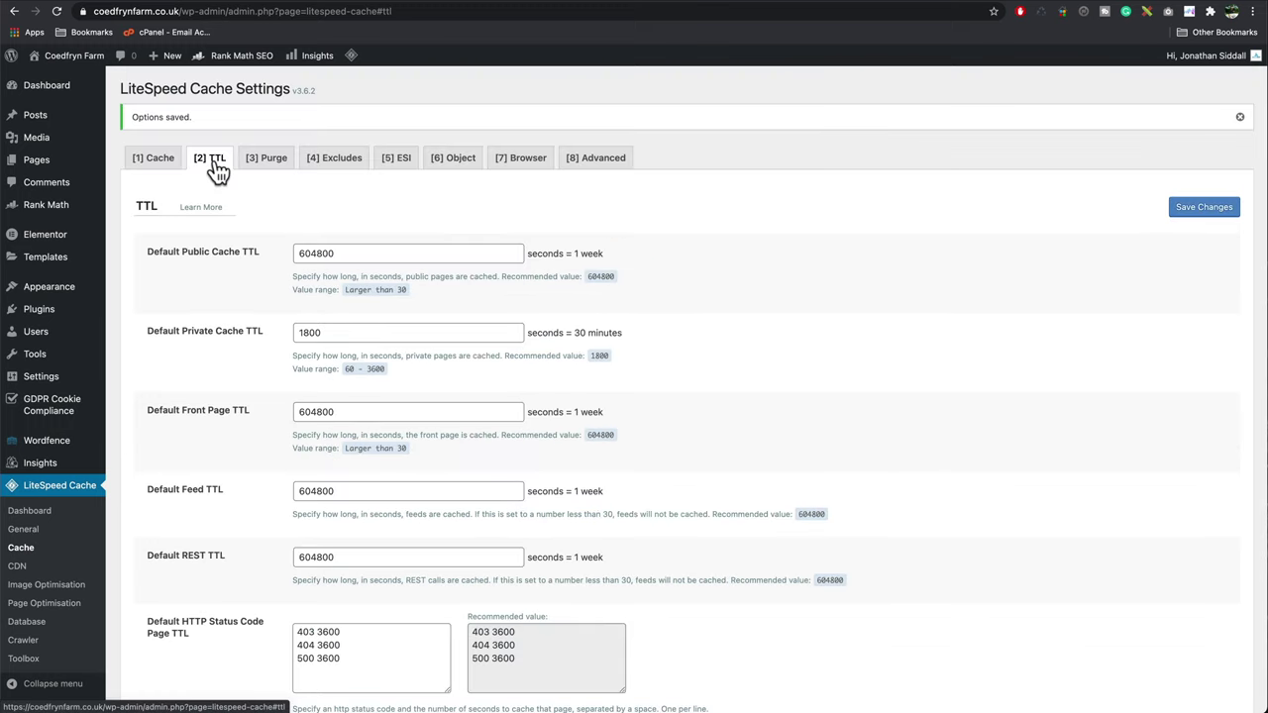
click(265, 158)
scroll(1078, 561, down, 10)
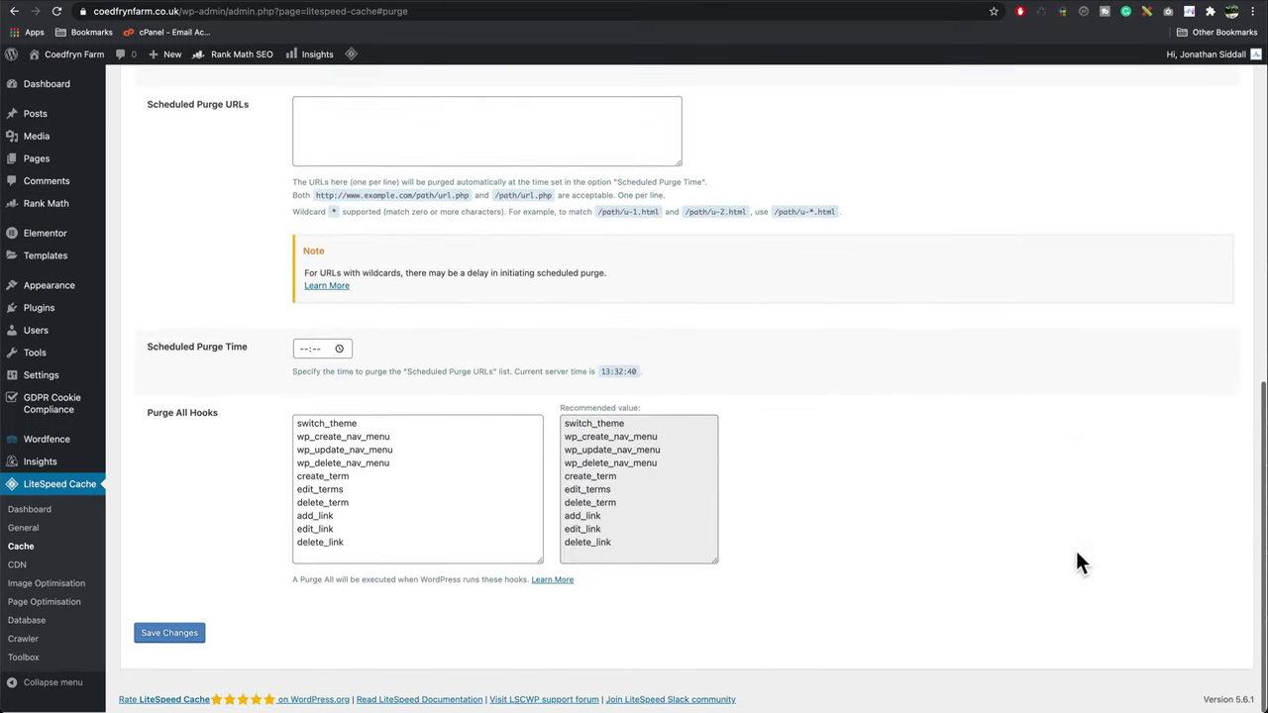
scroll(1080, 562, up, 10)
click(334, 147)
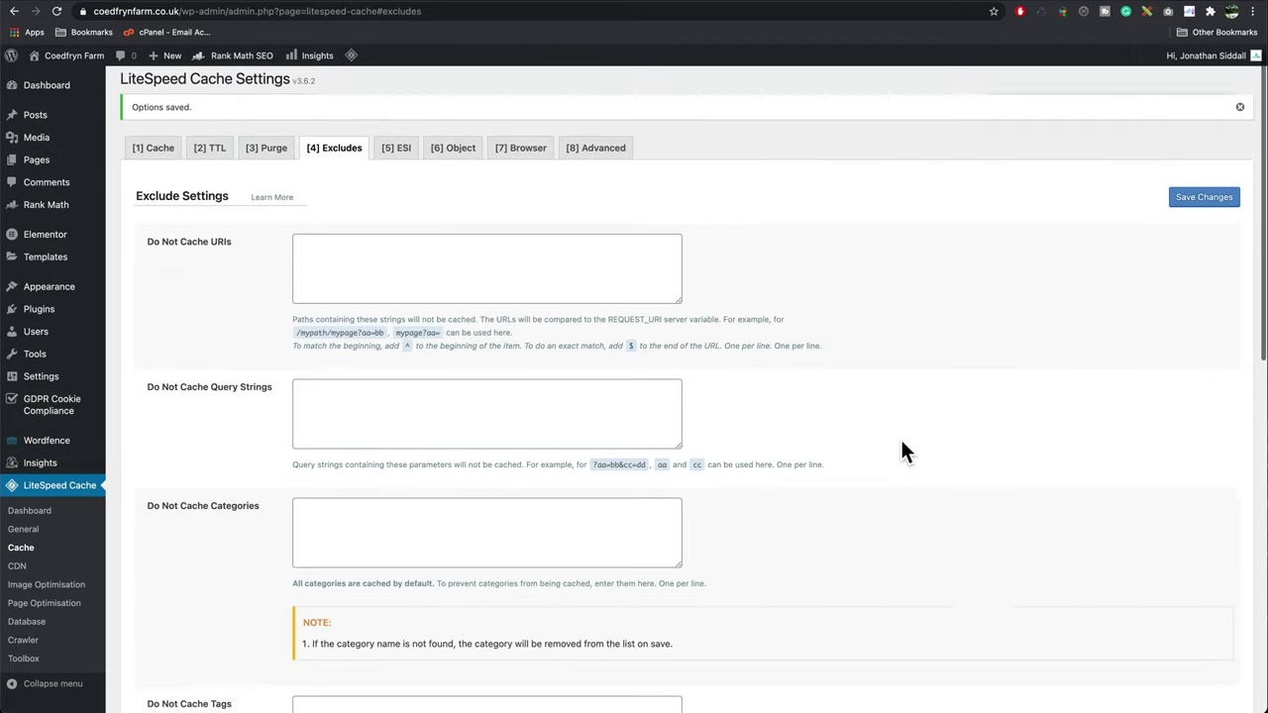
scroll(904, 451, down, 10)
scroll(904, 451, up, 10)
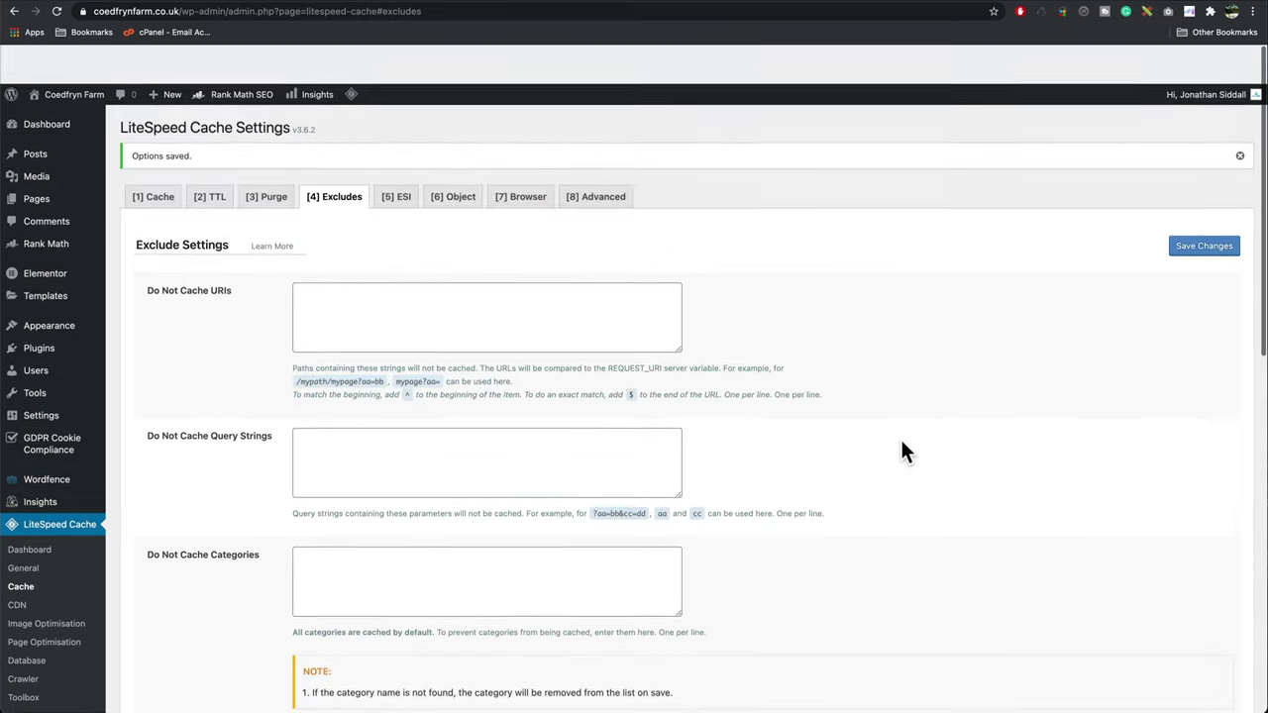
click(397, 157)
scroll(1134, 563, down, 10)
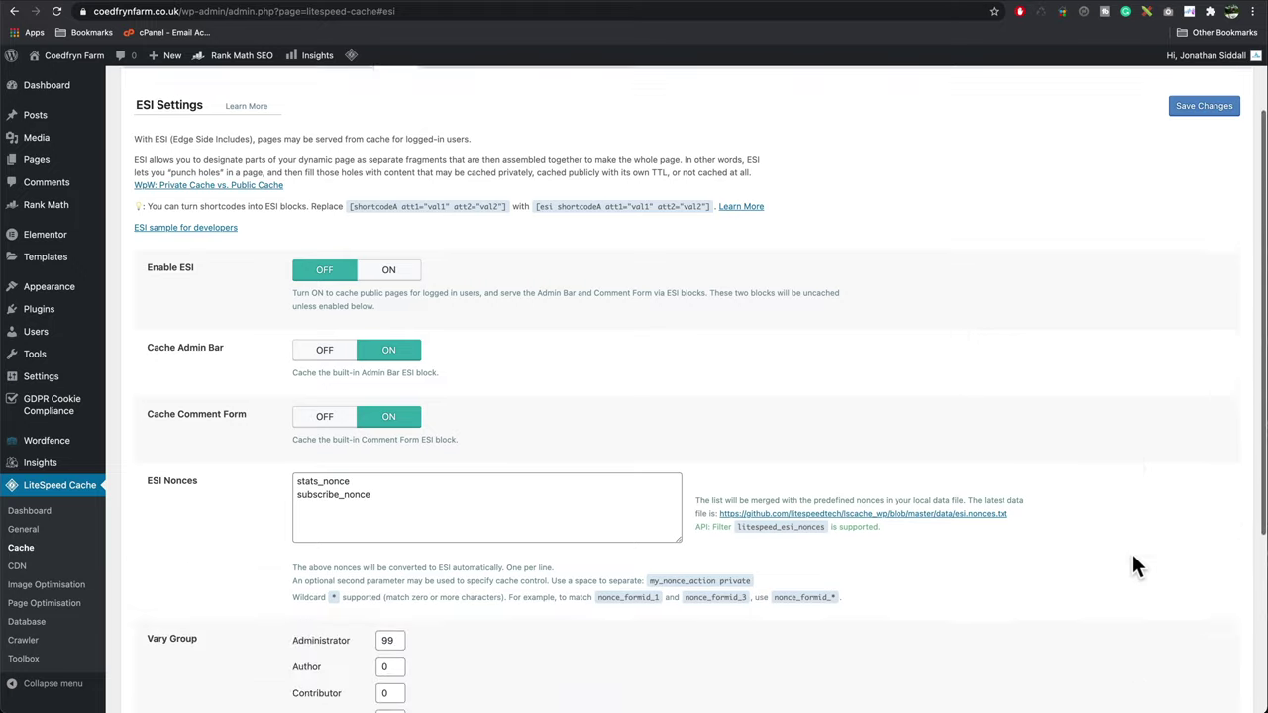
scroll(1134, 563, up, 10)
Turn on Object Cache in the LiteSpeed Cache settings and set its method to Redis
click(452, 164)
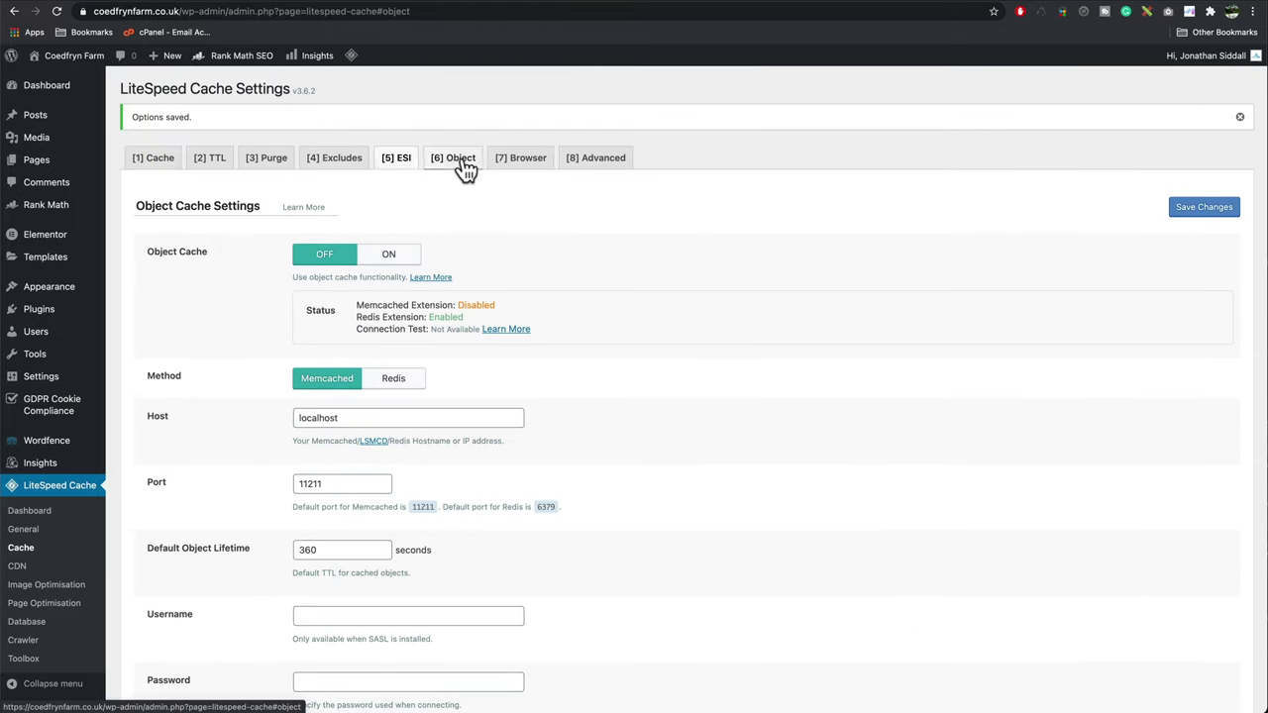
click(392, 259)
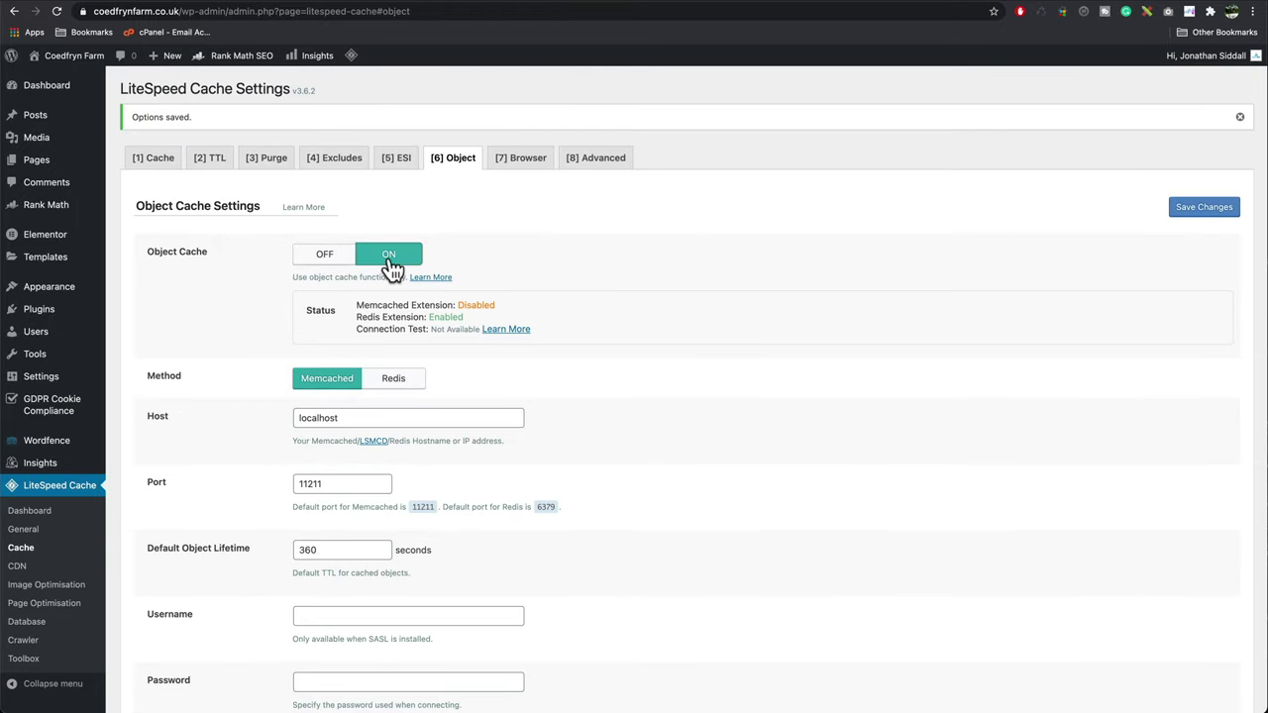
click(398, 386)
scroll(921, 559, down, 15)
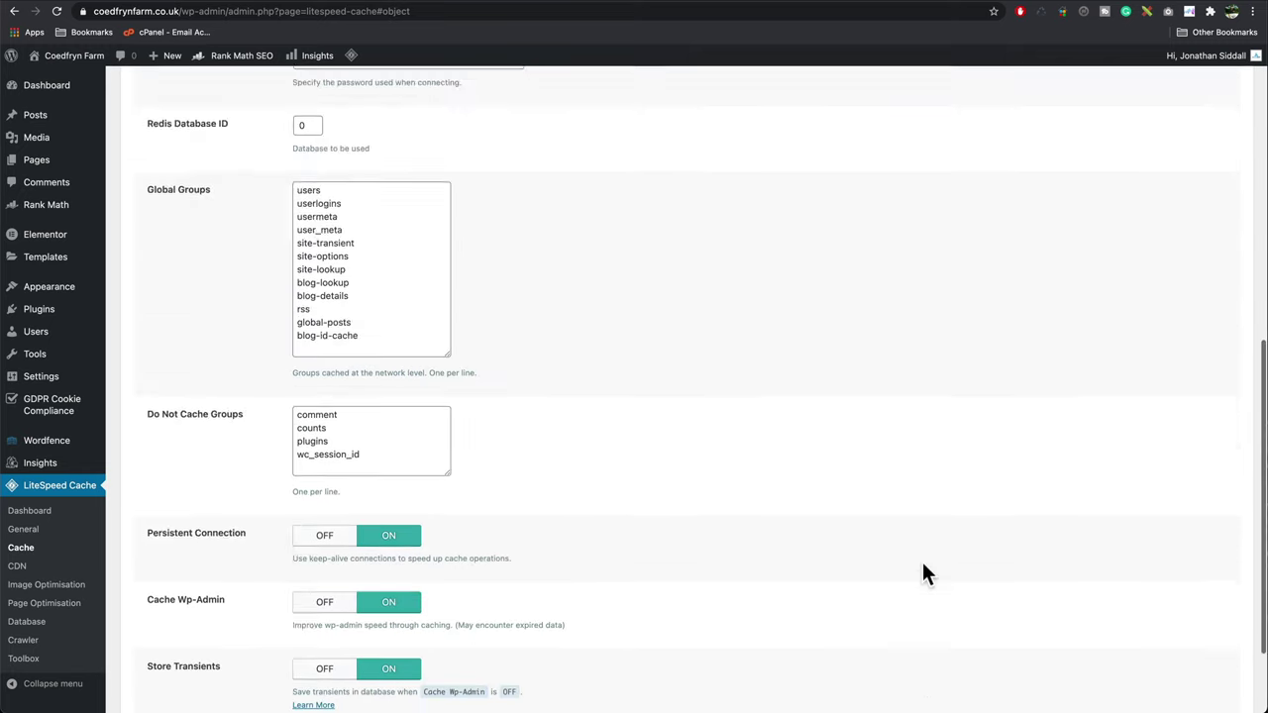
scroll(921, 559, up, 15)
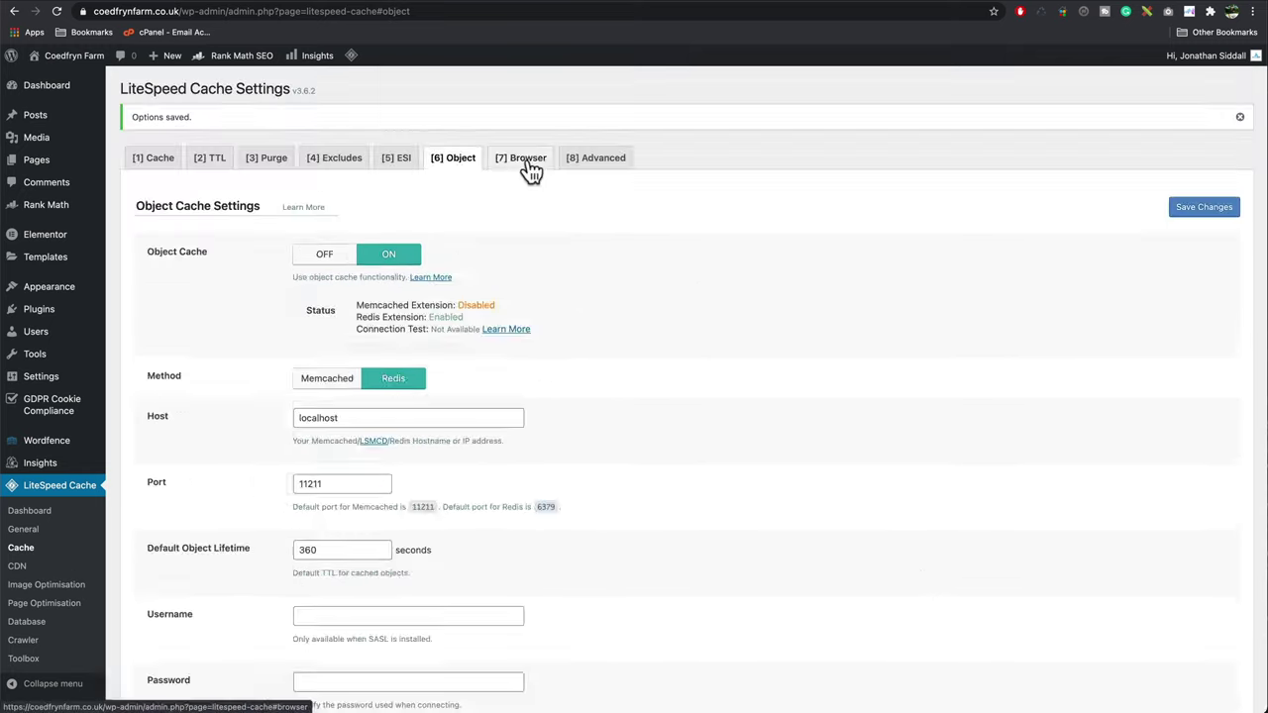
Turn on Browser Cache, keep the Browser Cache TTL at 31557600 seconds and save the cache settings
click(523, 160)
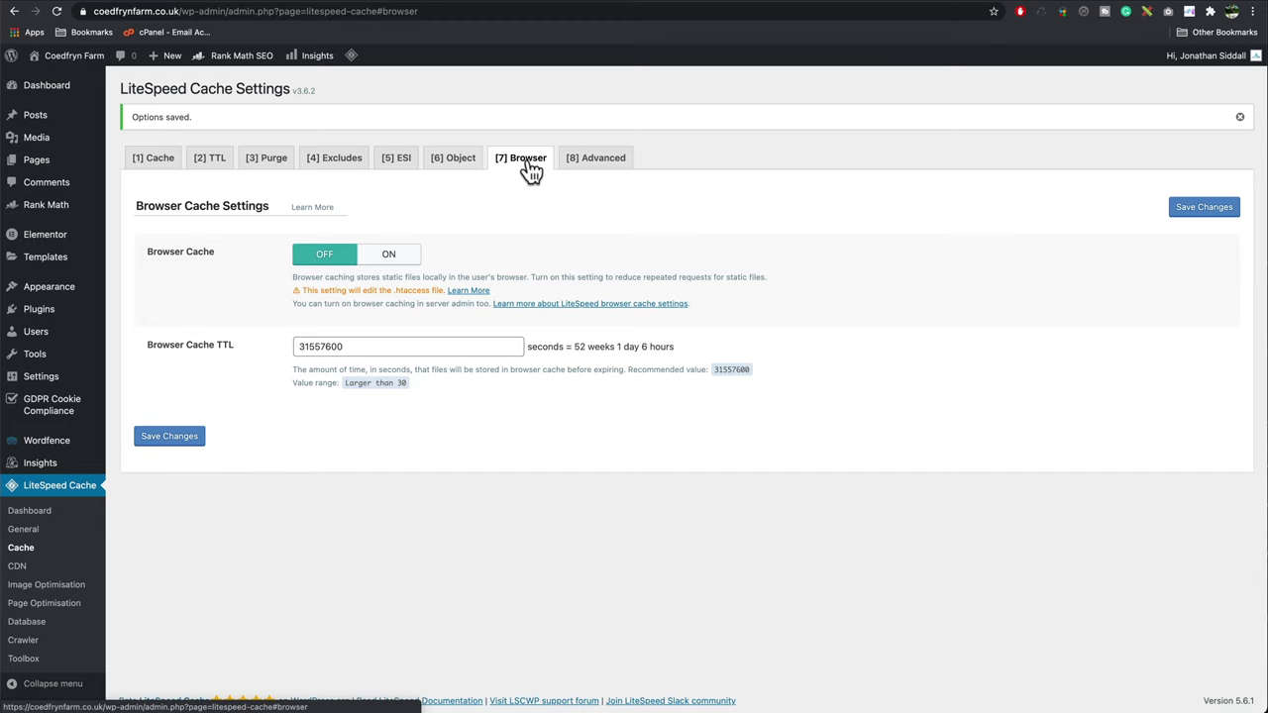
click(387, 259)
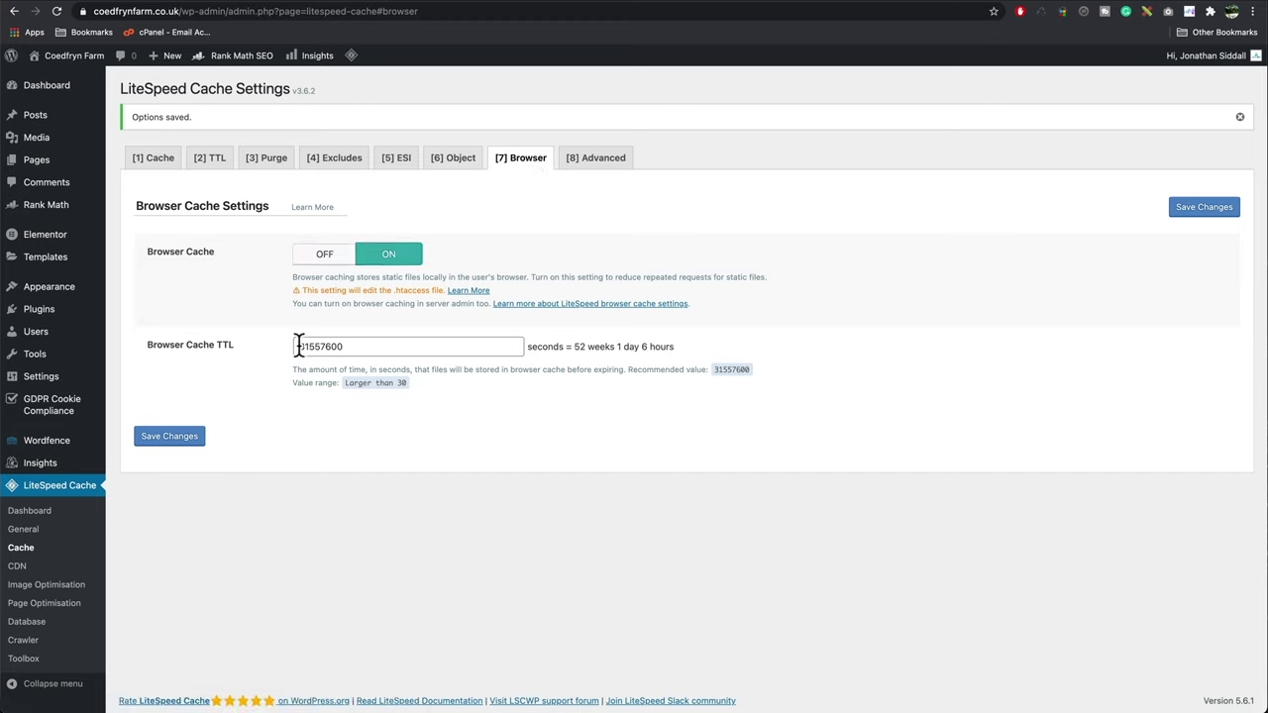
drag(297, 346, 361, 346)
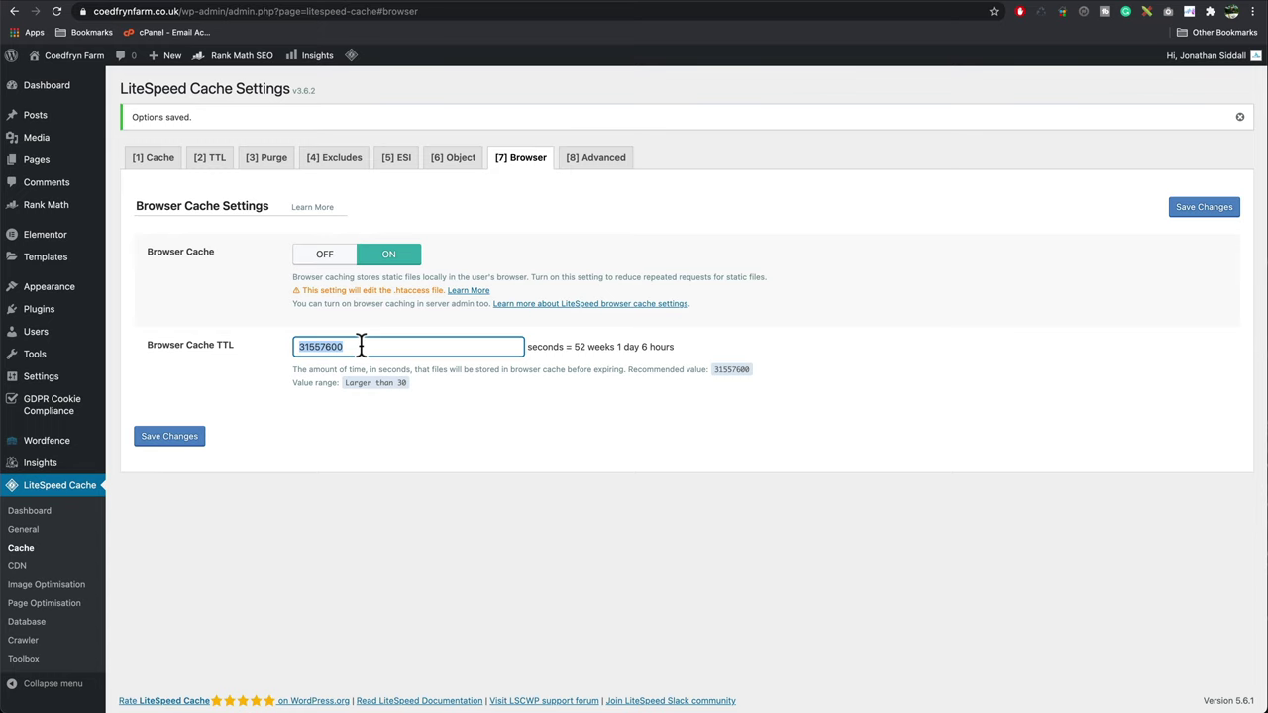
click(188, 437)
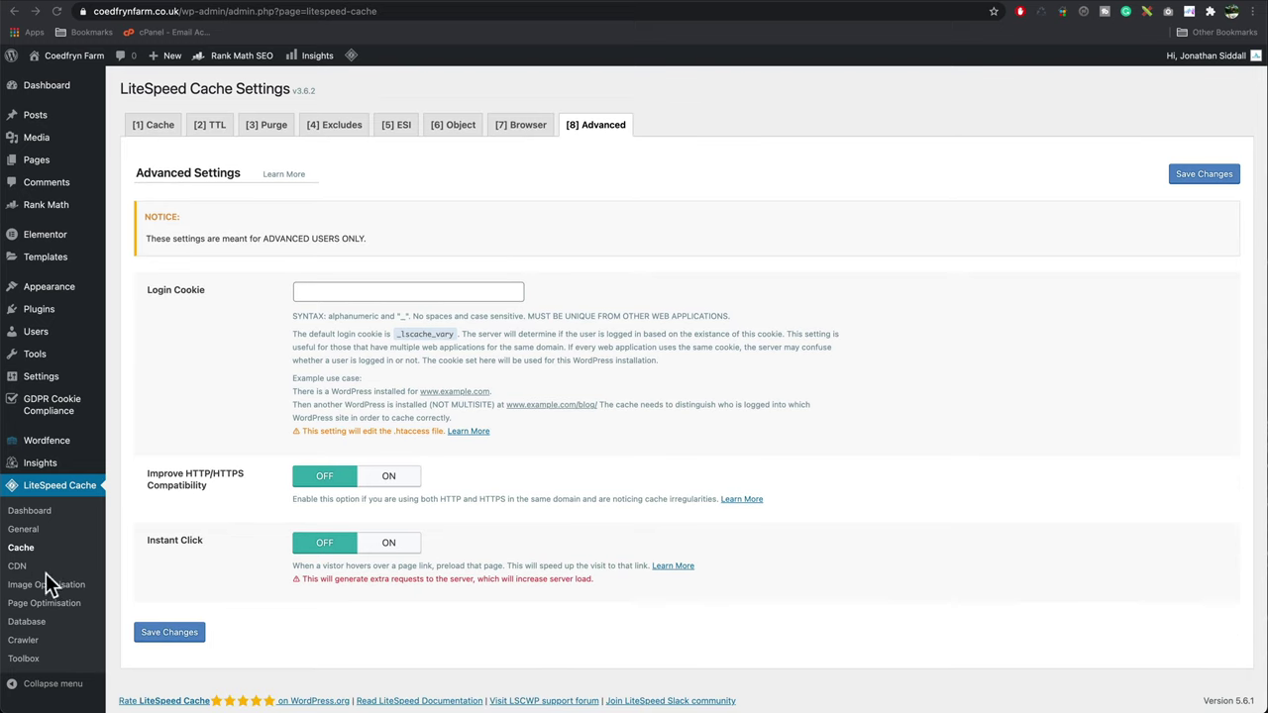
Gather the site's image data for QUIC.cloud optimisation in LiteSpeed's Image Optimisation
click(23, 586)
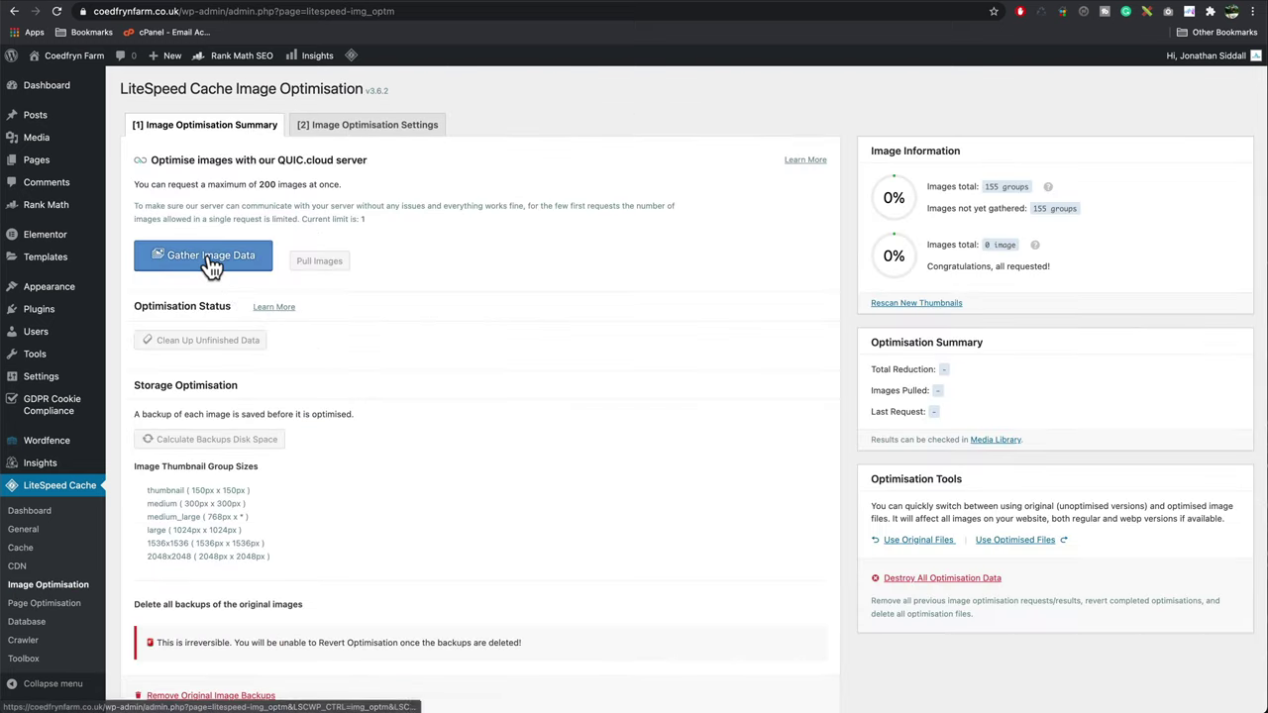
click(211, 265)
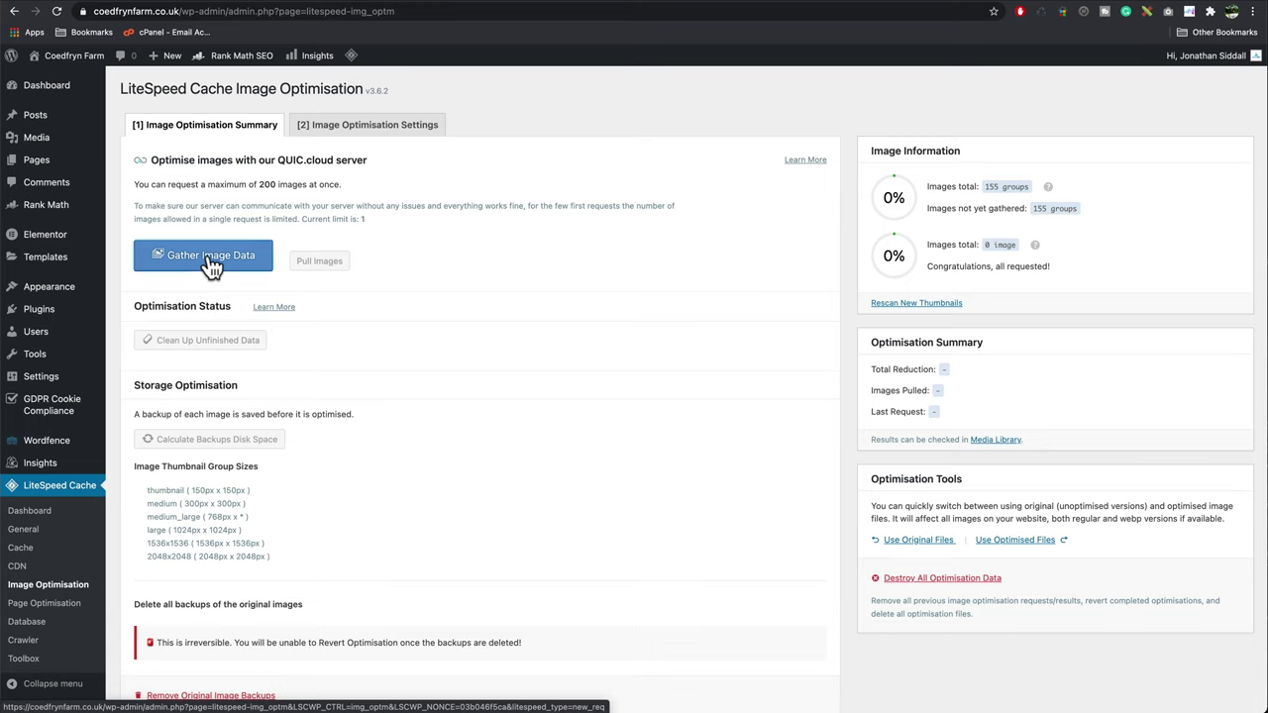
Turn on Auto Request Cron and Optimise Losslessly in the LiteSpeed Cache Image Optimisation settings
click(371, 135)
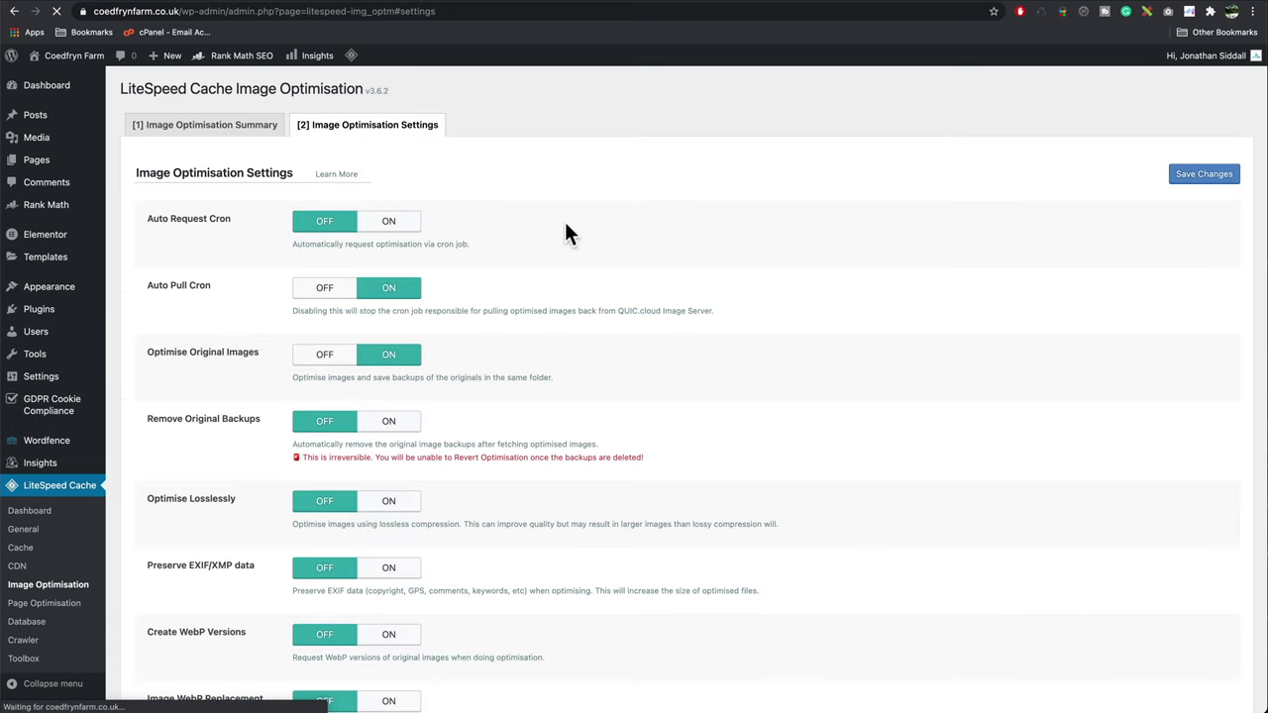
click(389, 260)
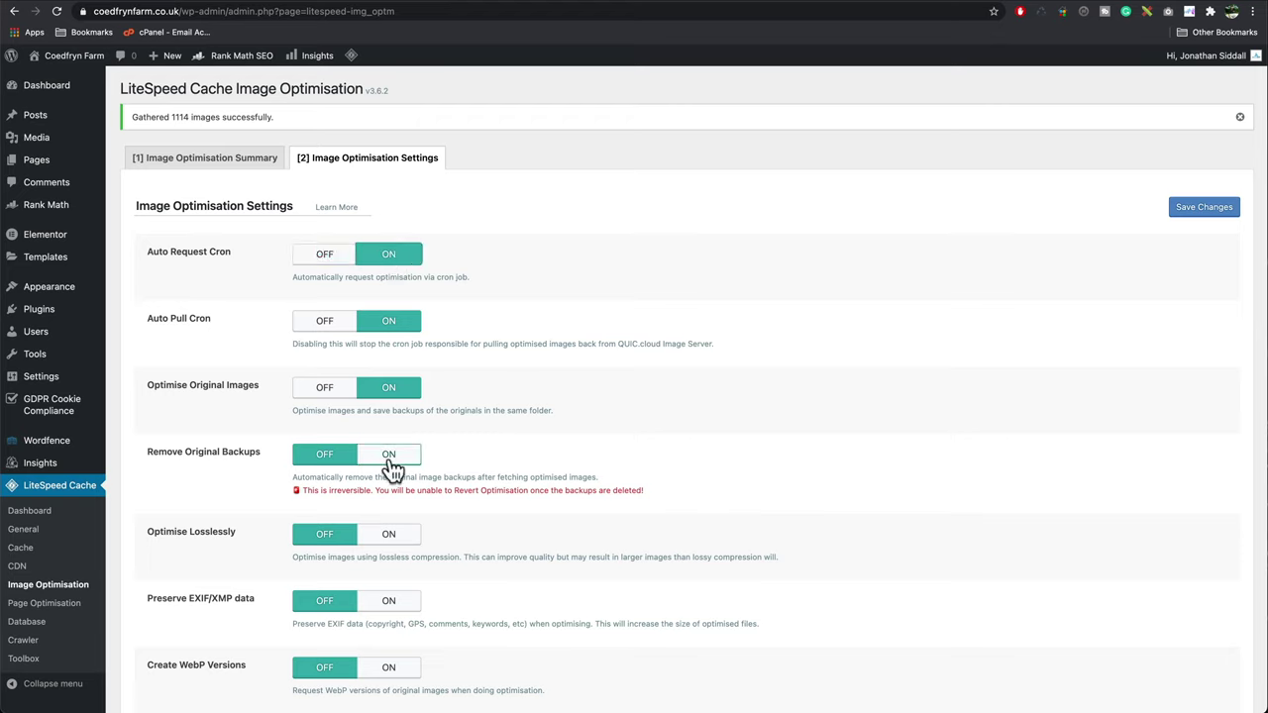
scroll(783, 485, down, 5)
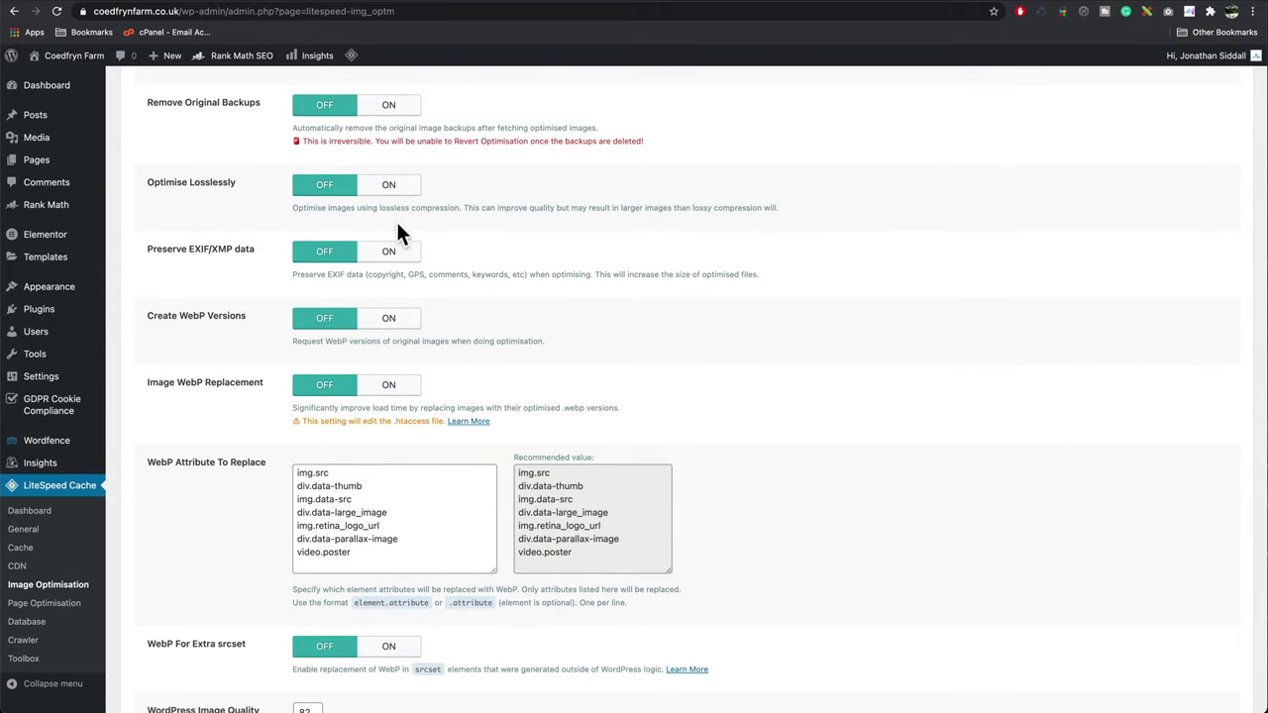
click(391, 190)
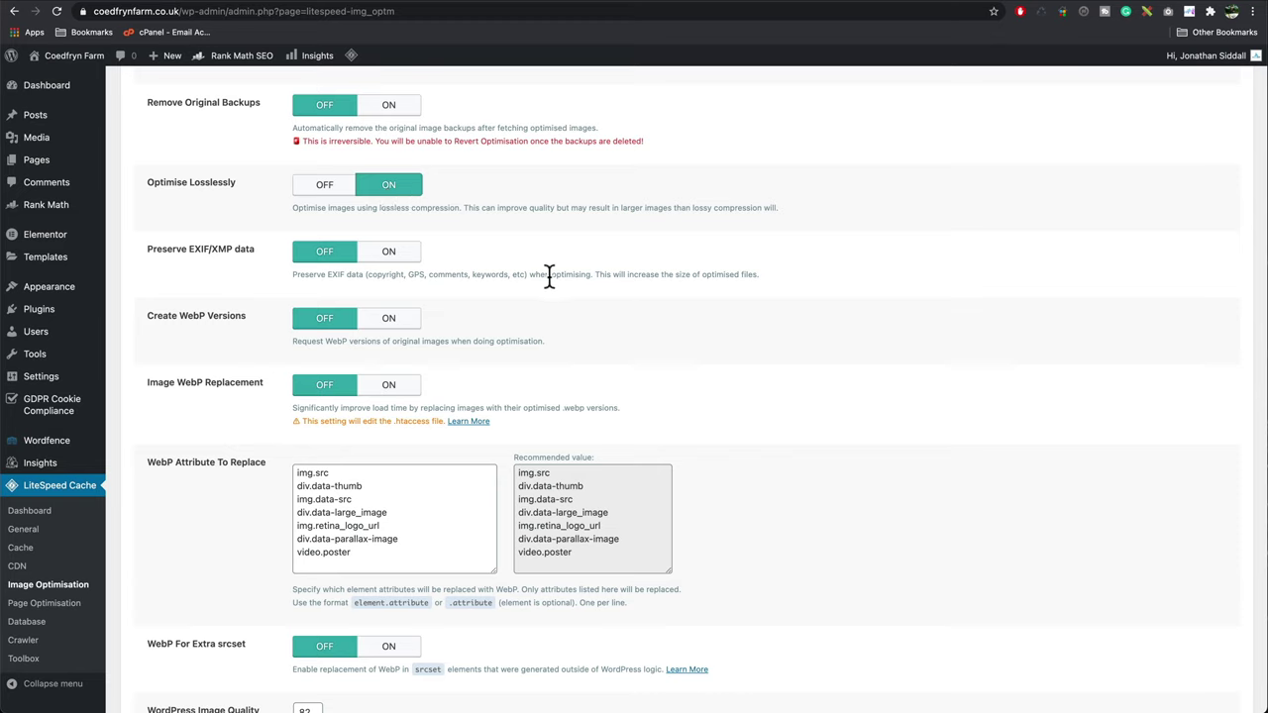
Turn on Create WebP Versions, Image WebP Replacement and WebP For Extra srcset, and save the image optimisation settings
click(391, 325)
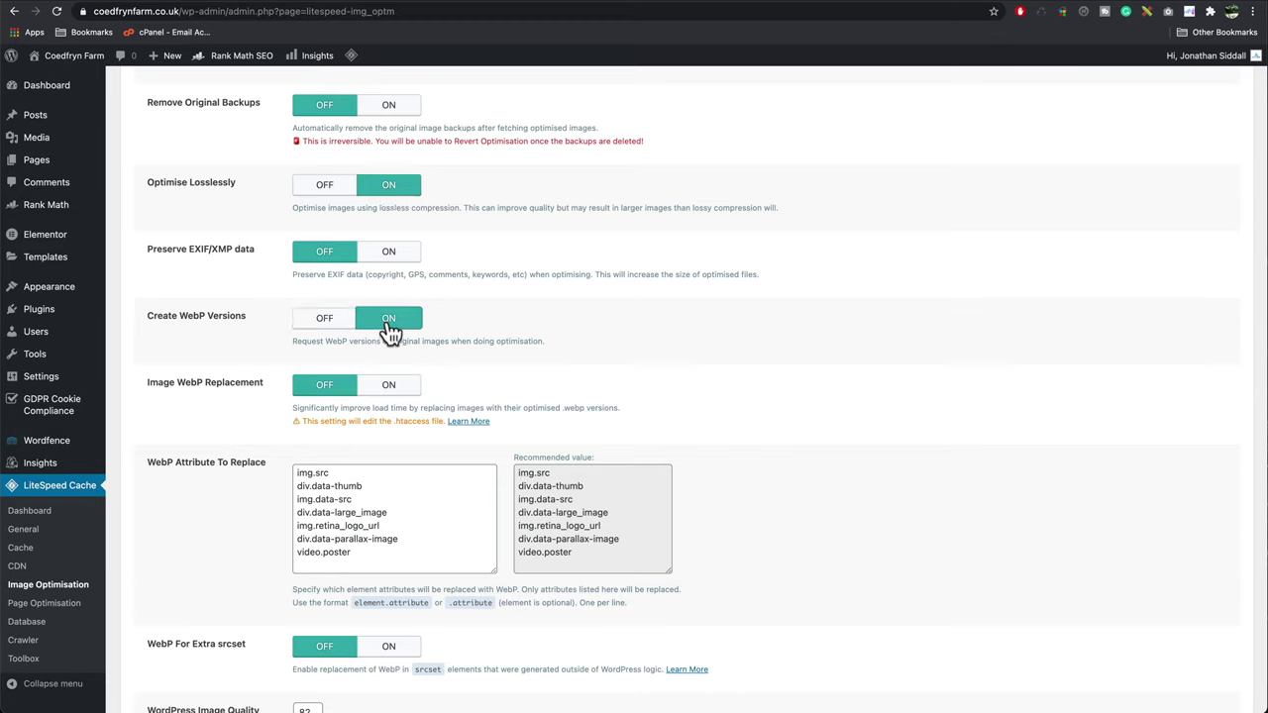
click(390, 388)
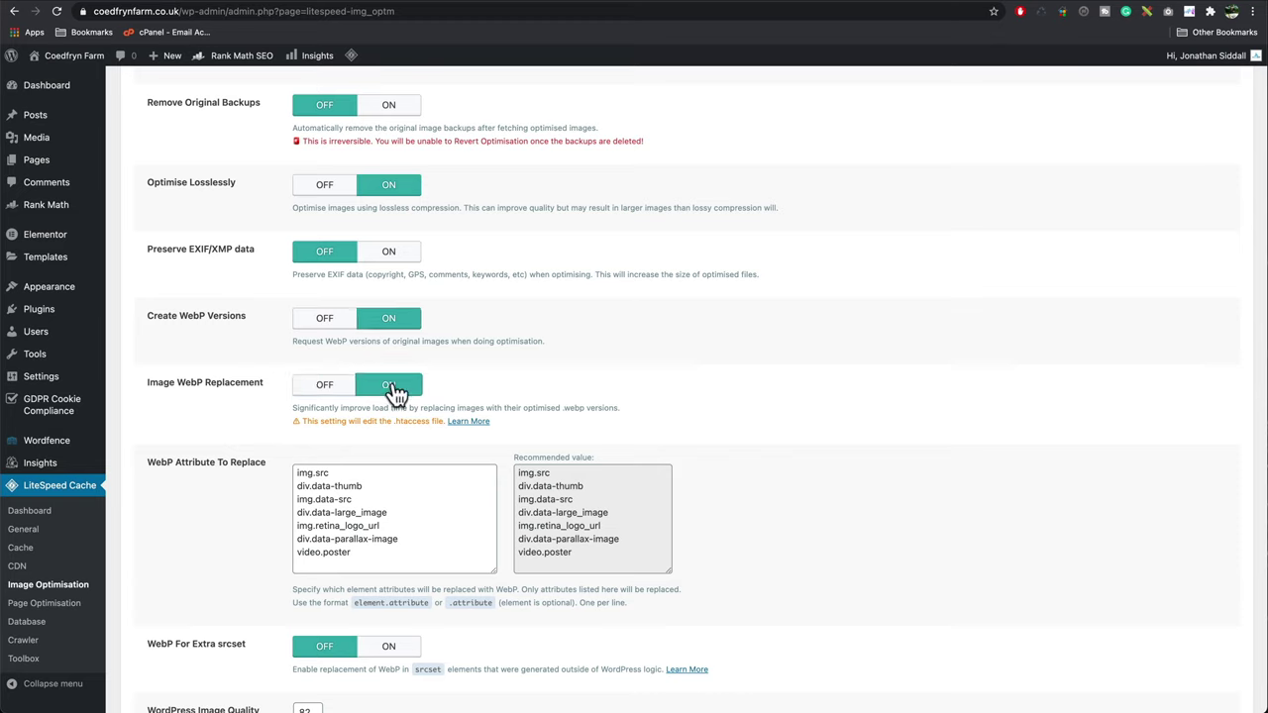
click(389, 649)
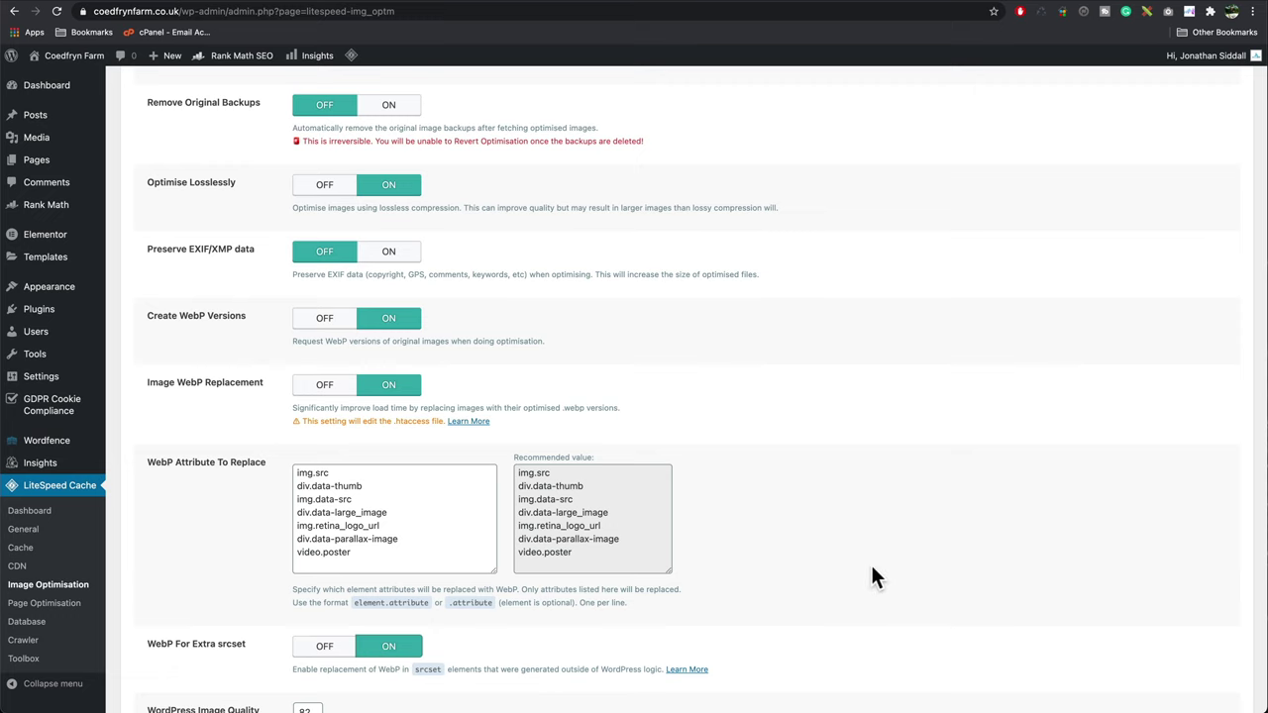
scroll(872, 570, down, 3)
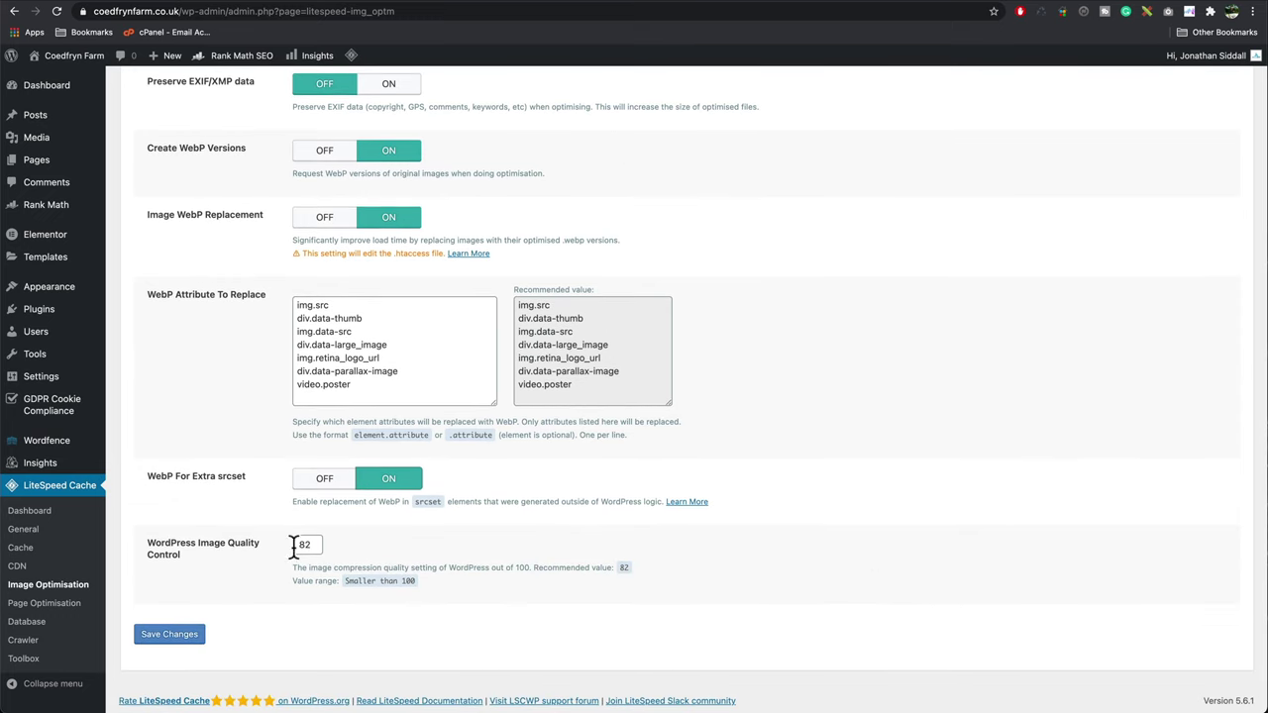
click(172, 639)
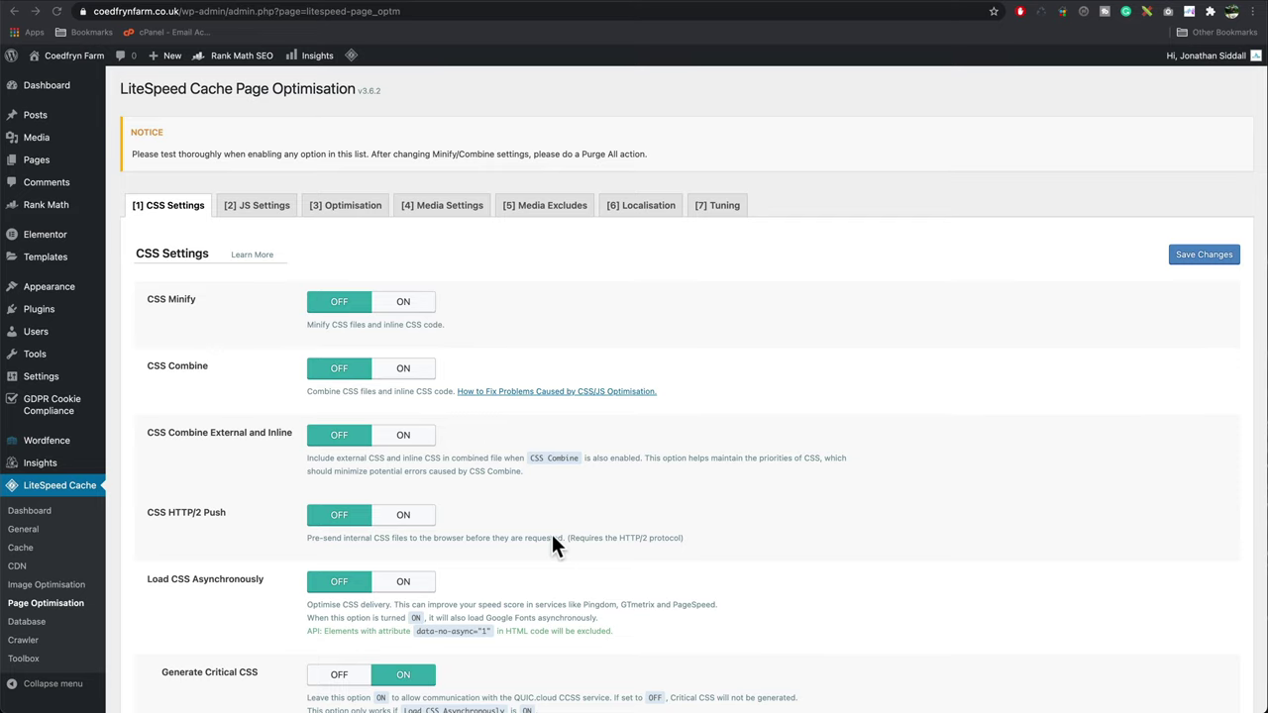
Turn off Generate Critical CSS and Inline CSS Async Lib in the Page Optimisation CSS settings and save the changes
scroll(553, 538, down, 5)
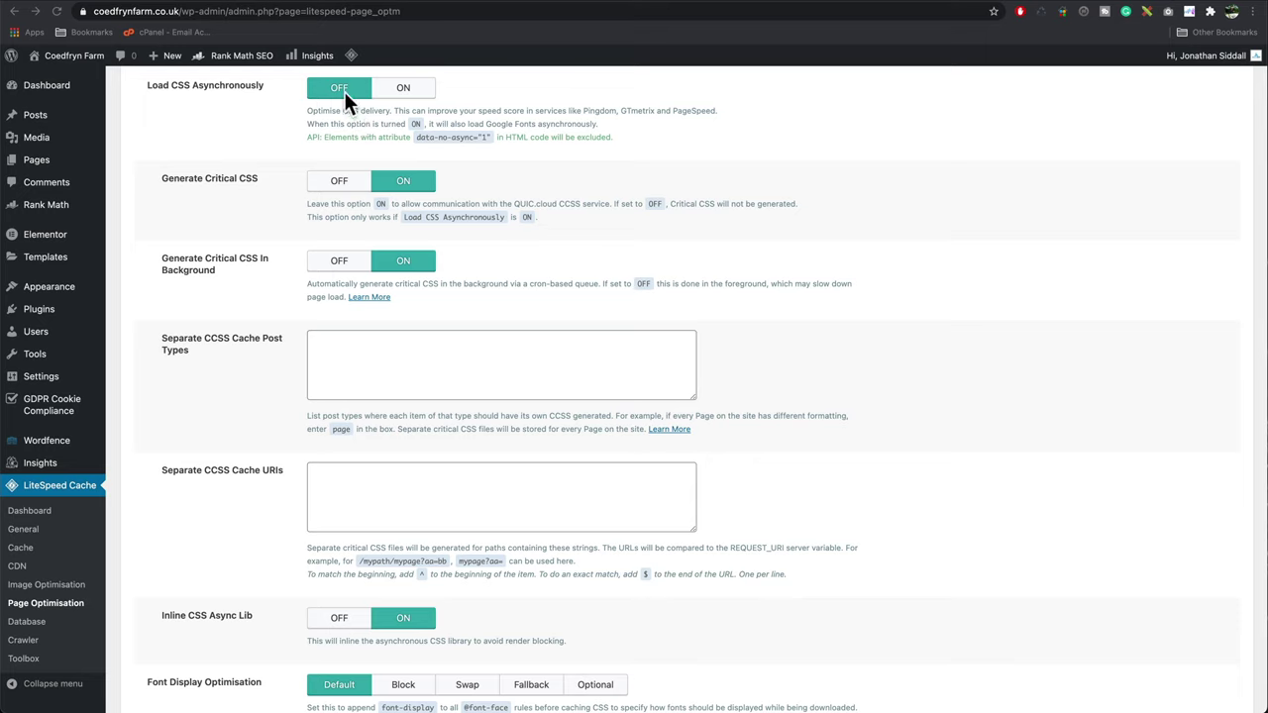
click(341, 186)
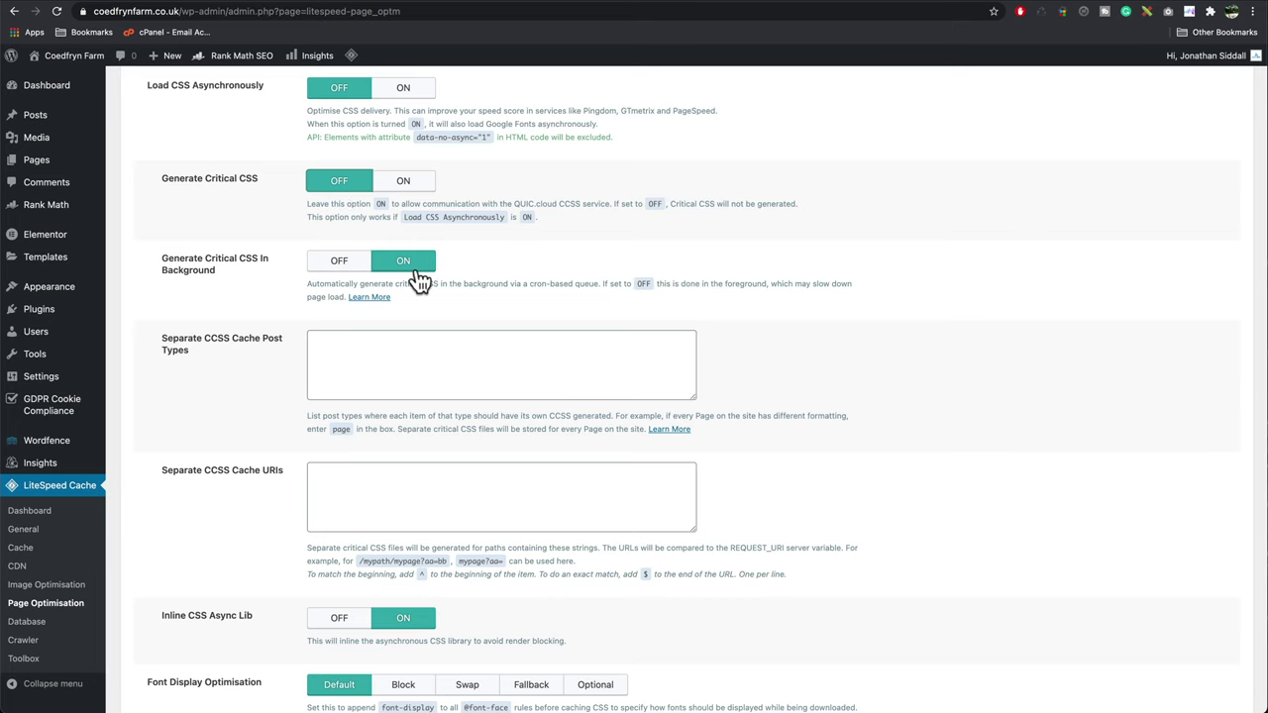
scroll(421, 282, down, 3)
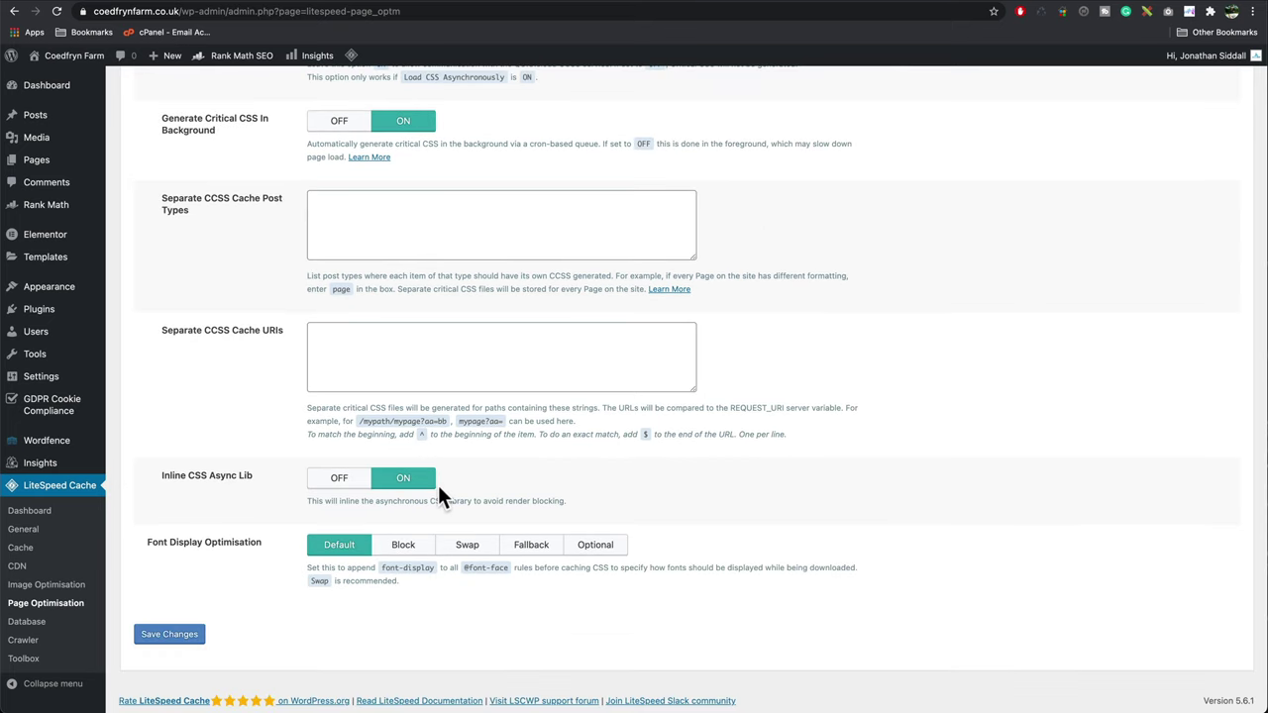
click(341, 484)
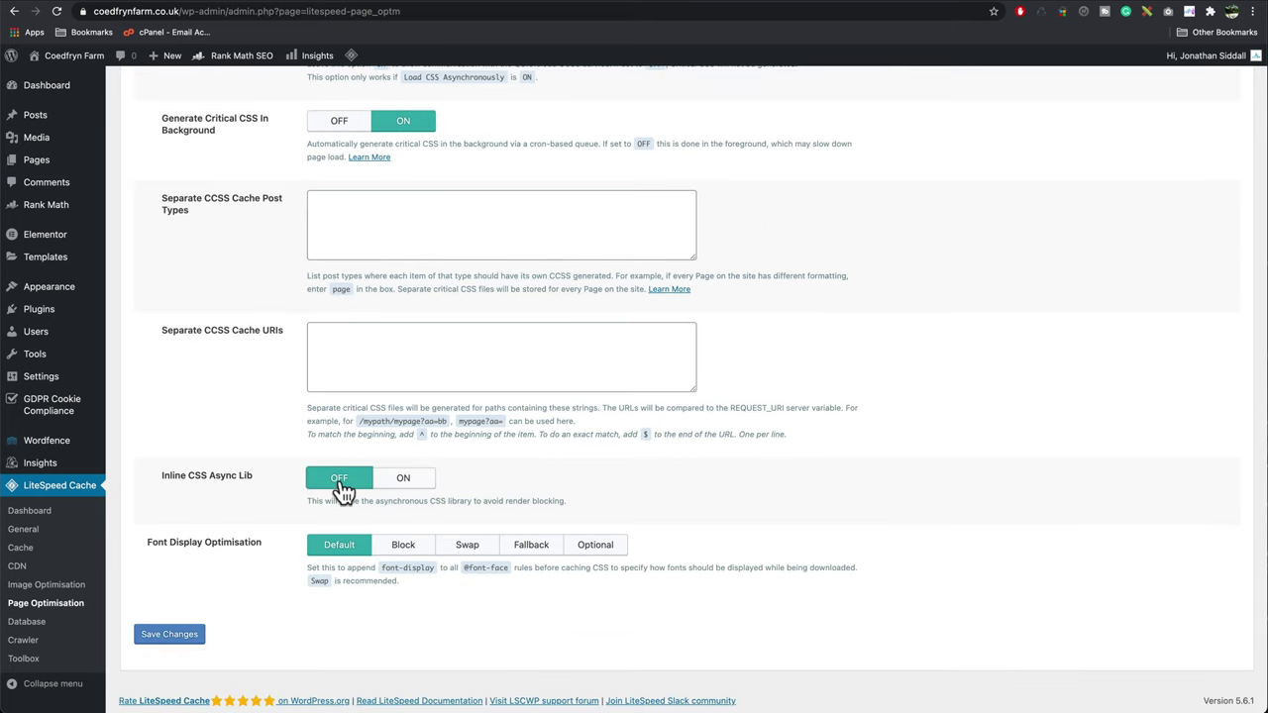
click(165, 640)
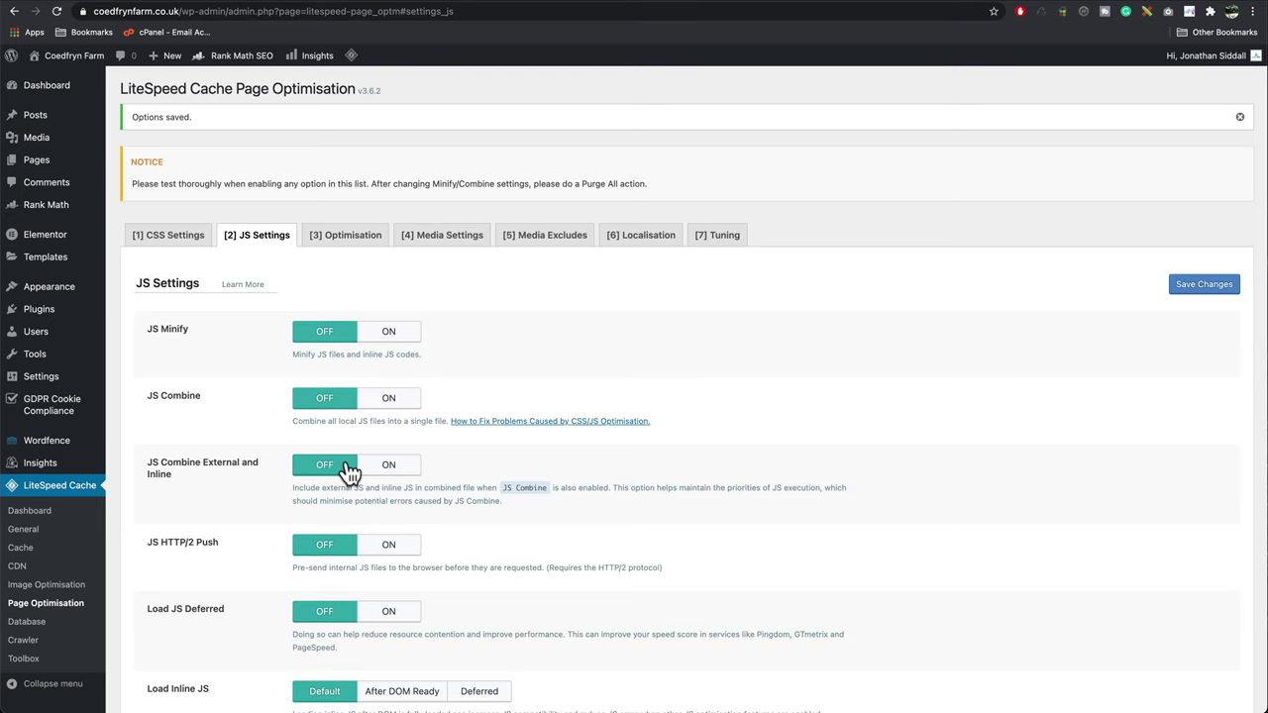
Save the JS Settings and Optimisation Settings with their existing values, keeping the CSS/JS Cache TTL at 604800 seconds
scroll(349, 470, down, 3)
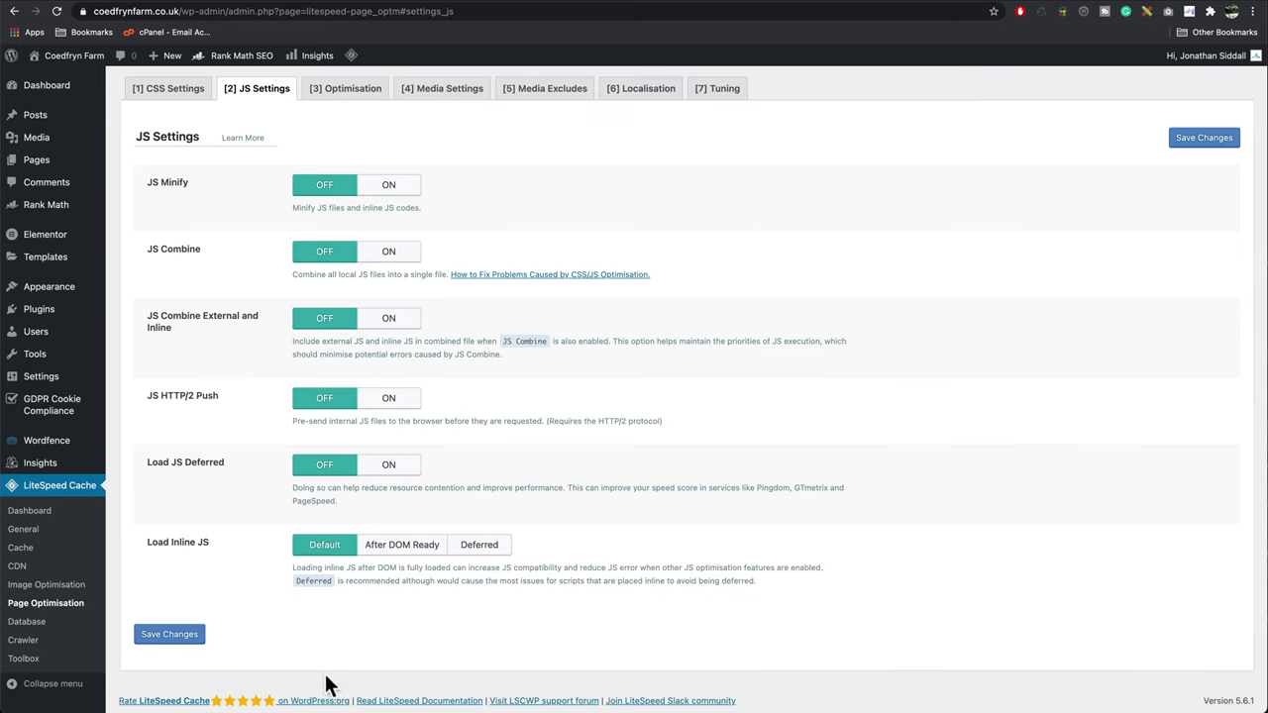
click(198, 637)
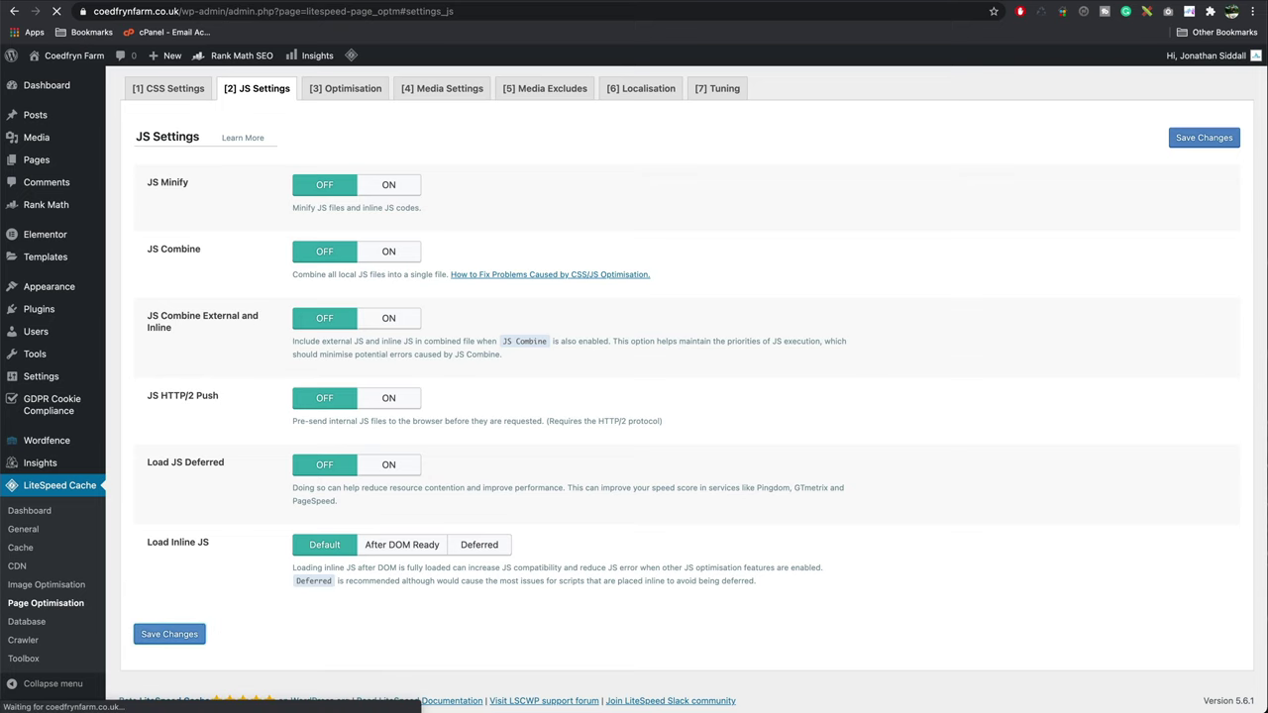
click(352, 242)
scroll(165, 283, down, 3)
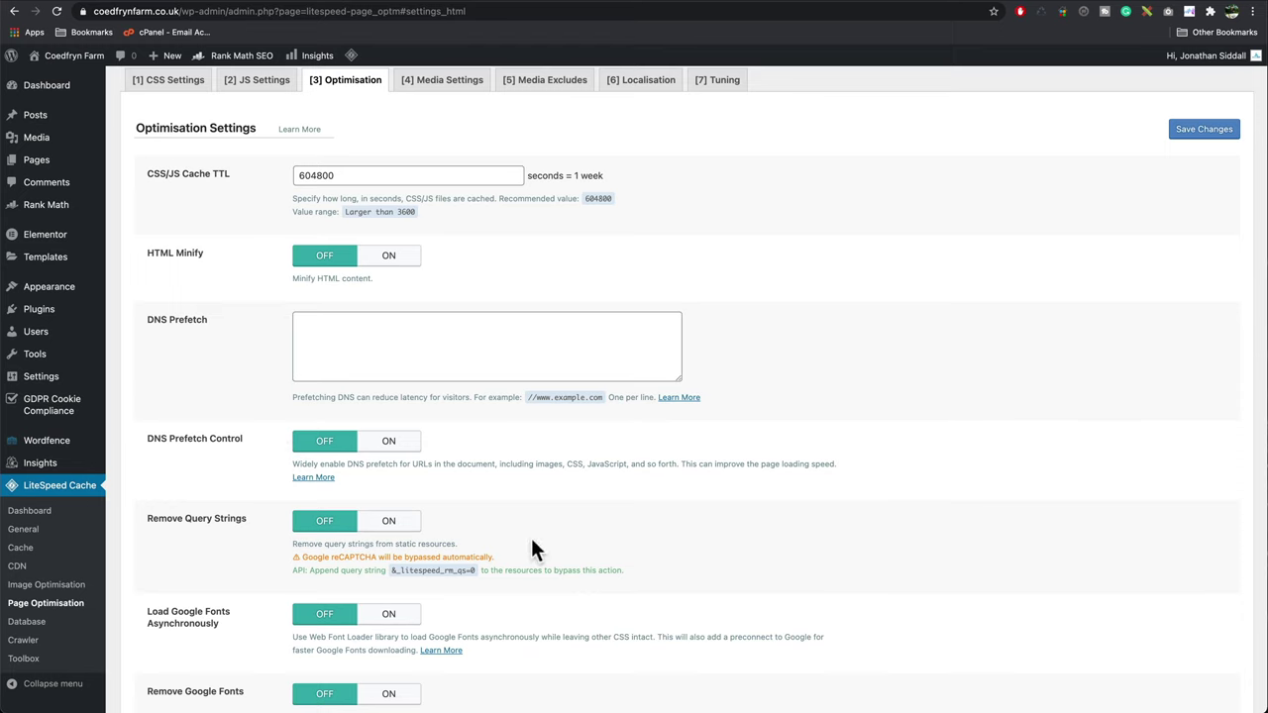
scroll(595, 555, down, 5)
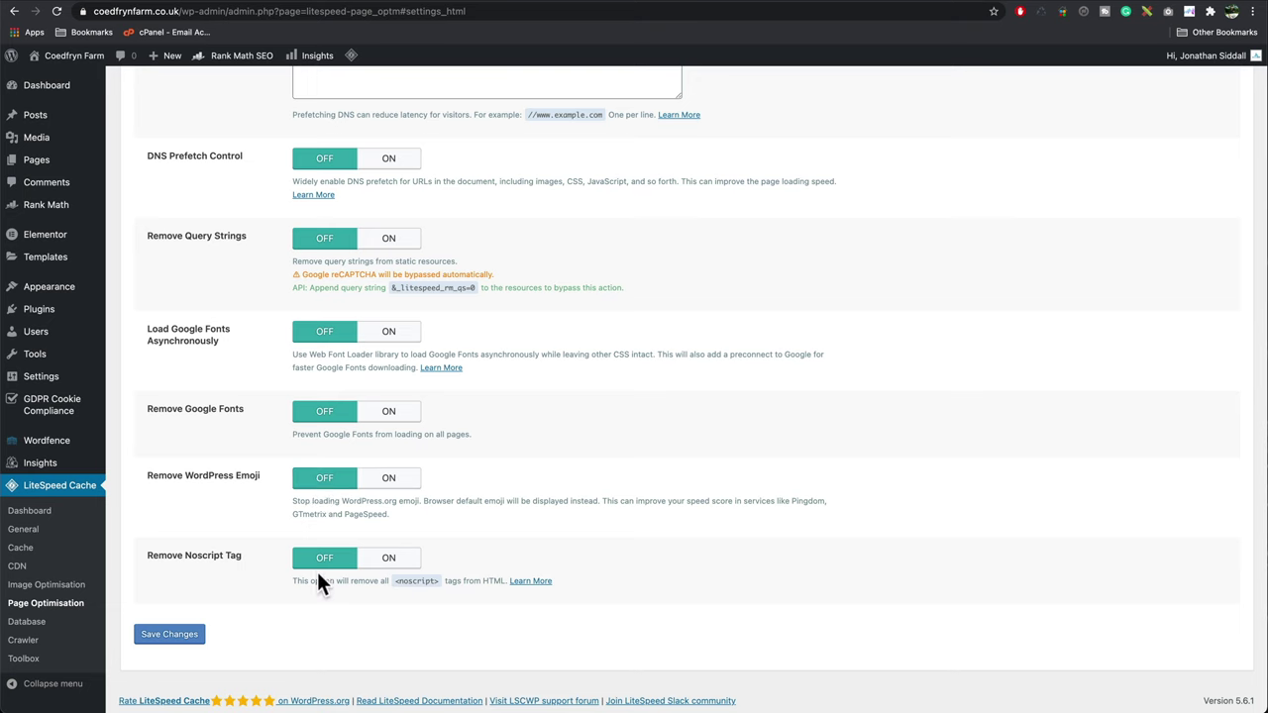
click(185, 636)
Turn on Lazy Load Iframes in the Page Optimisation Media Settings and save the changes
click(436, 240)
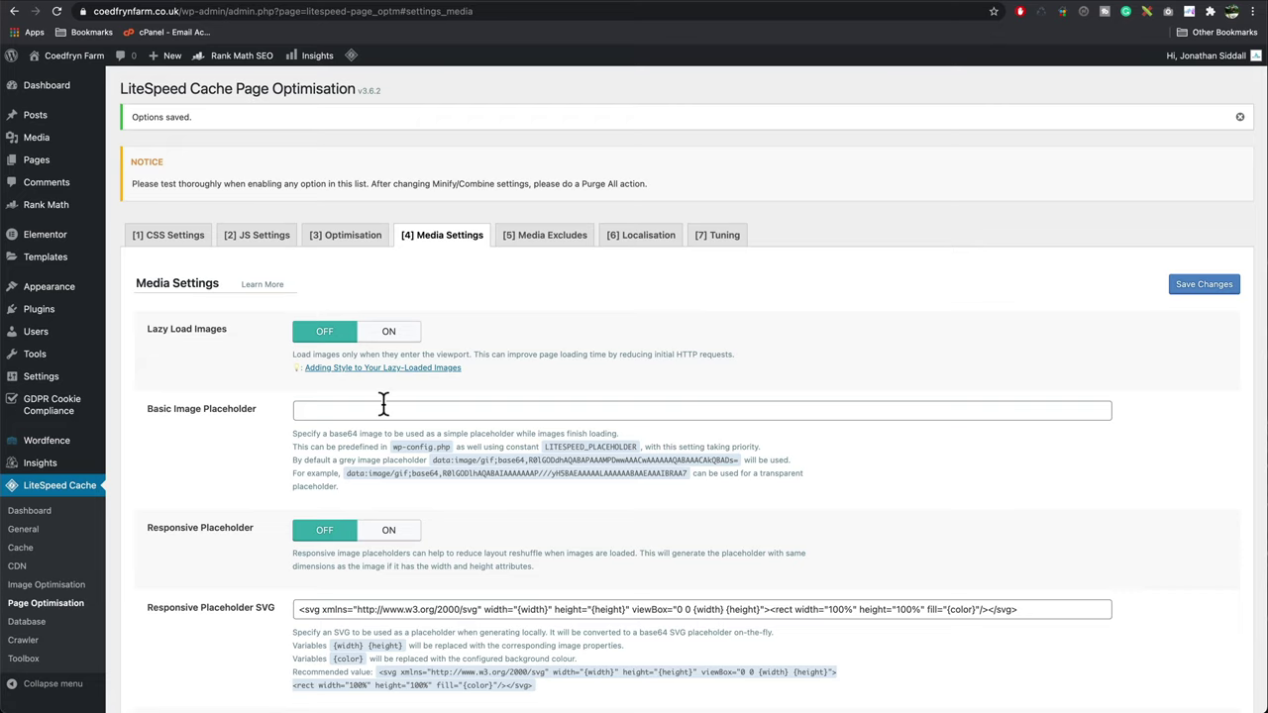
scroll(416, 396, down, 5)
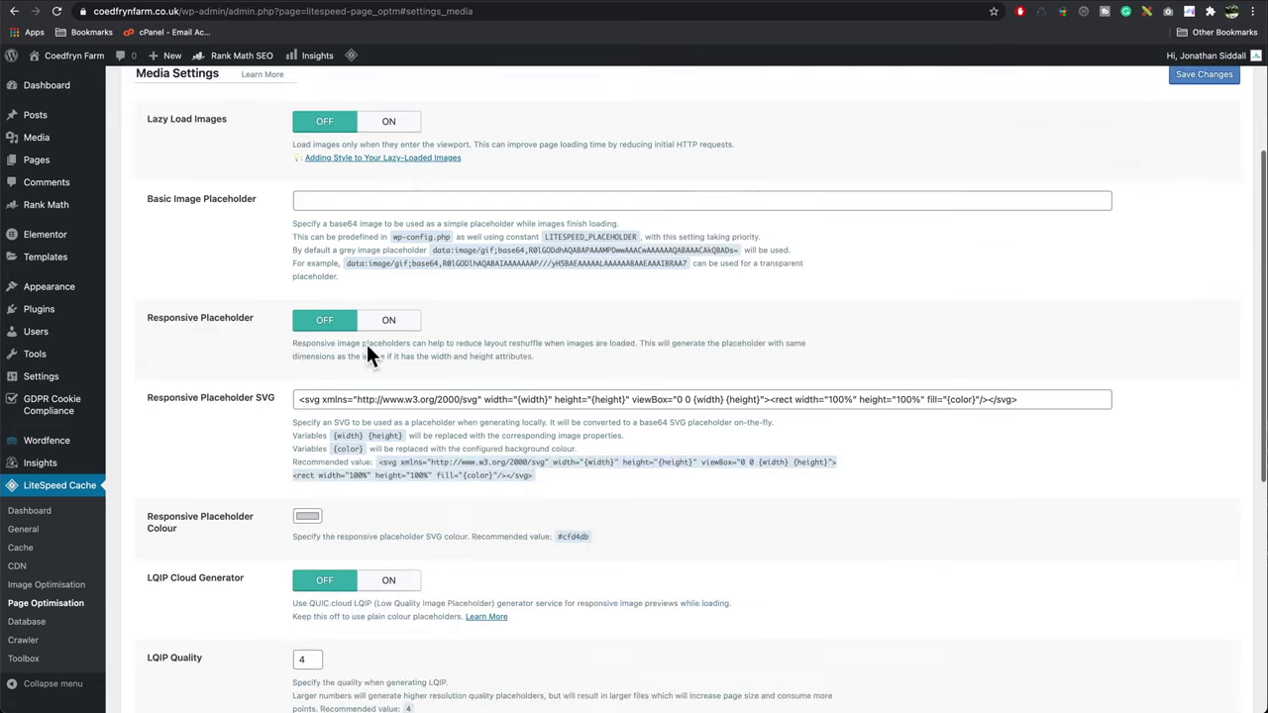
scroll(701, 482, down, 2)
scroll(701, 482, down, 6)
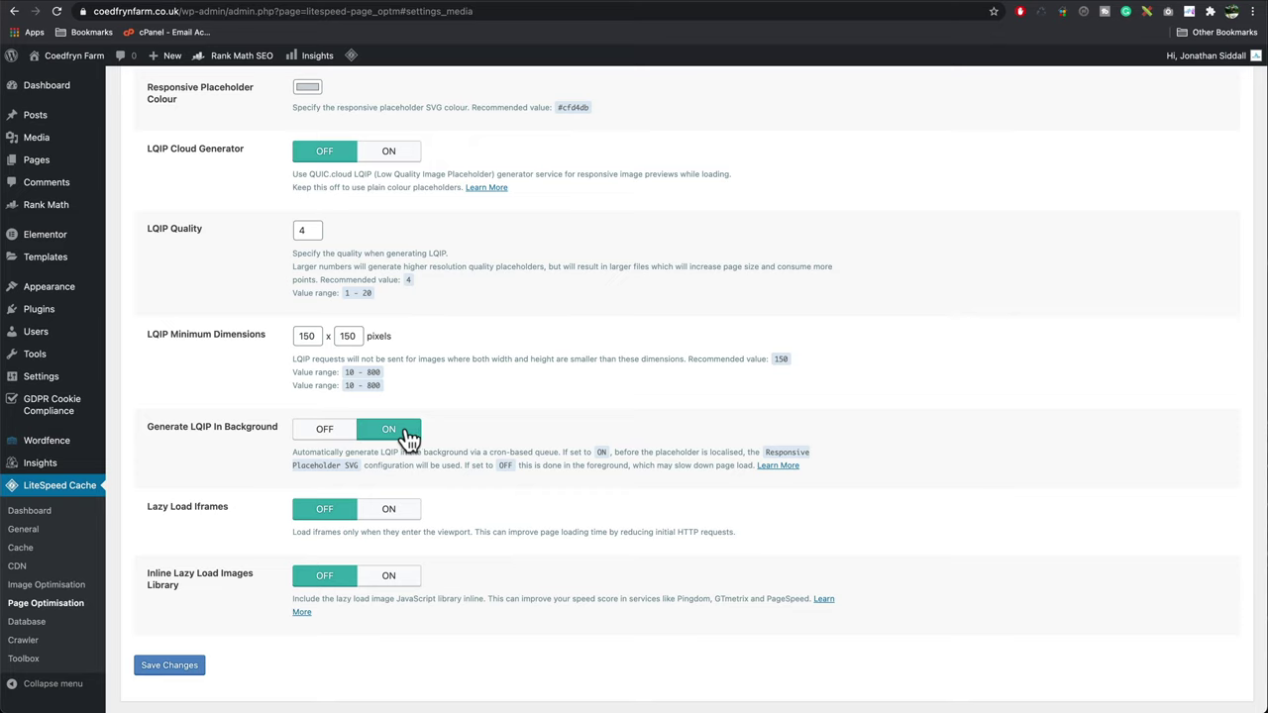
click(392, 512)
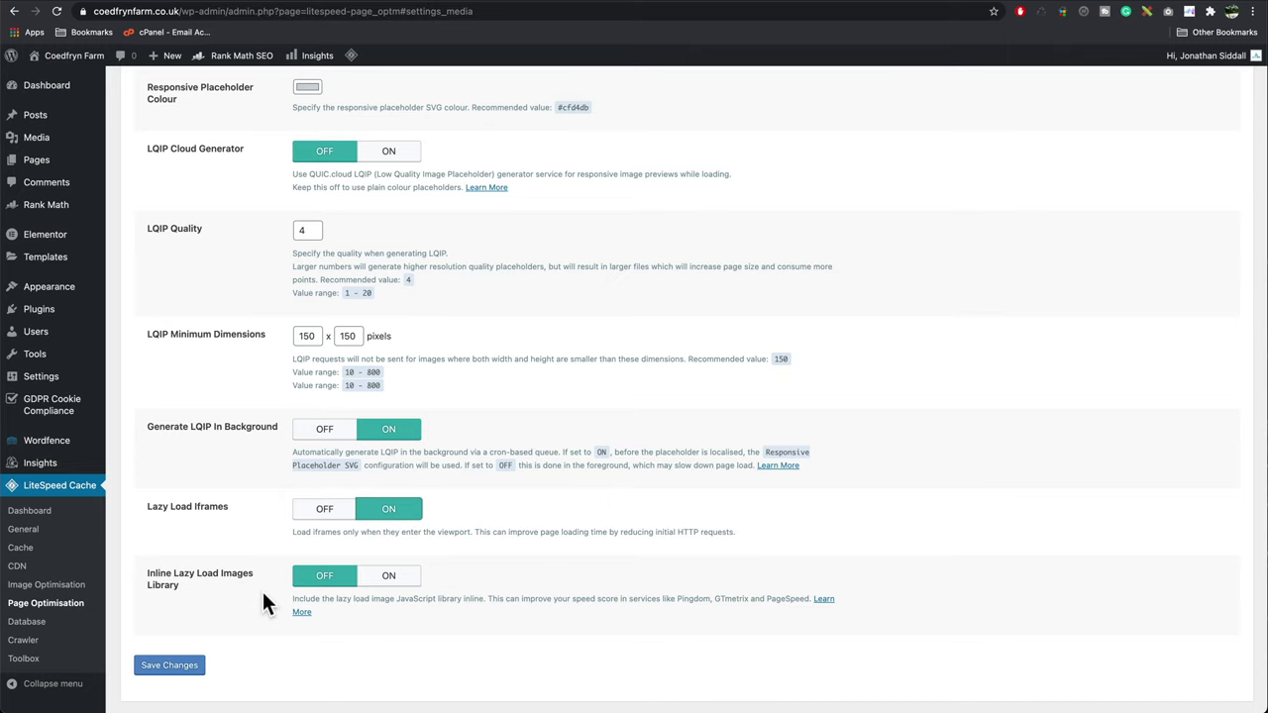
click(168, 674)
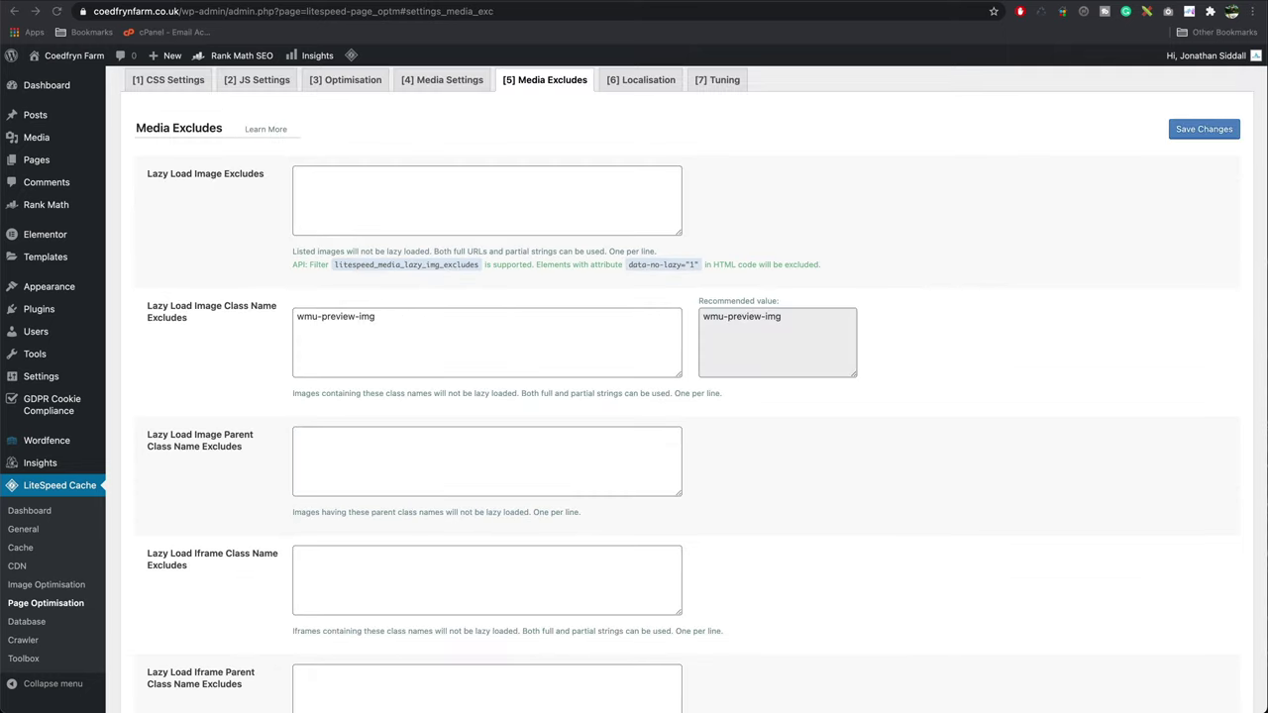
Look through the Localisation and Tuning settings of LiteSpeed Cache's Page Optimisation
click(637, 83)
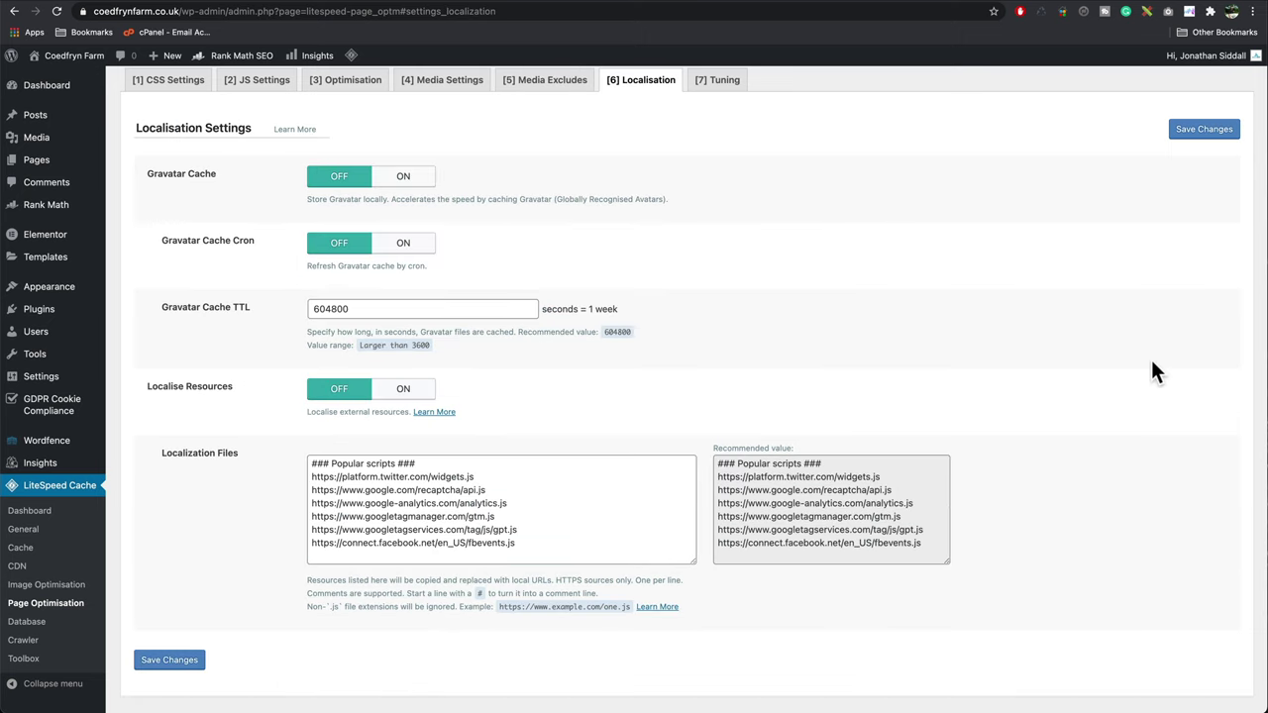
click(724, 87)
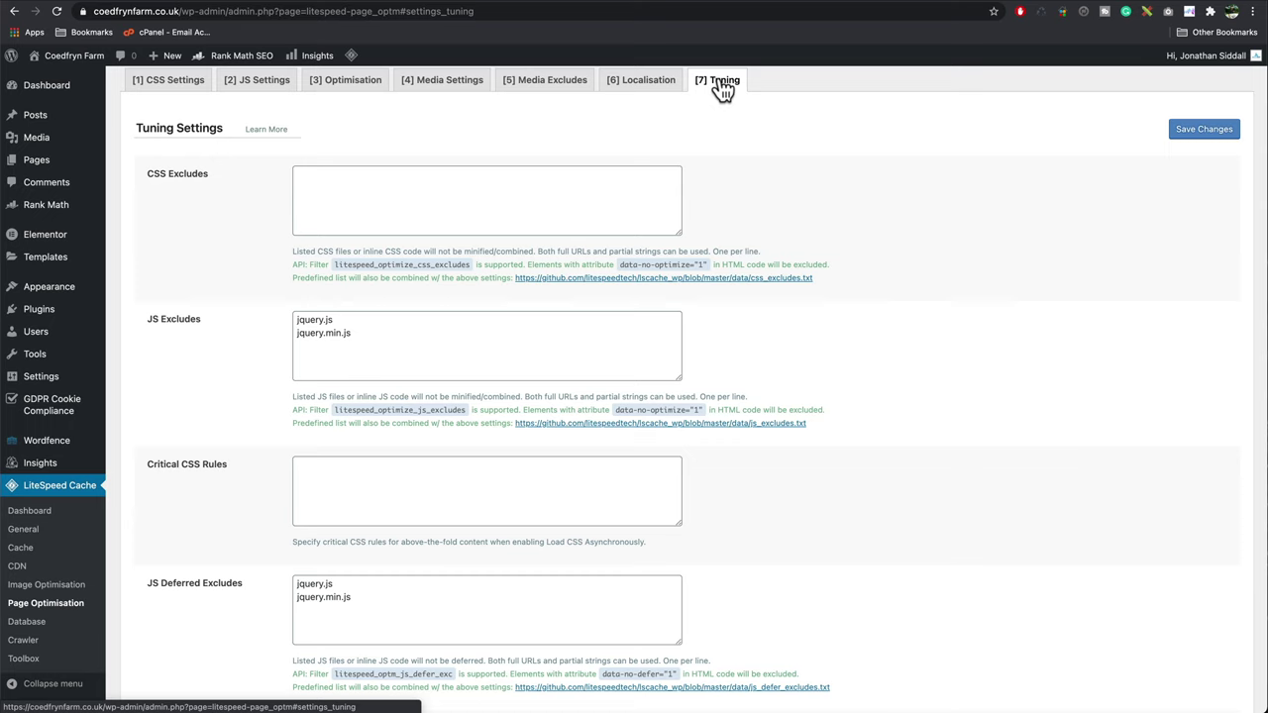
scroll(937, 370, down, 5)
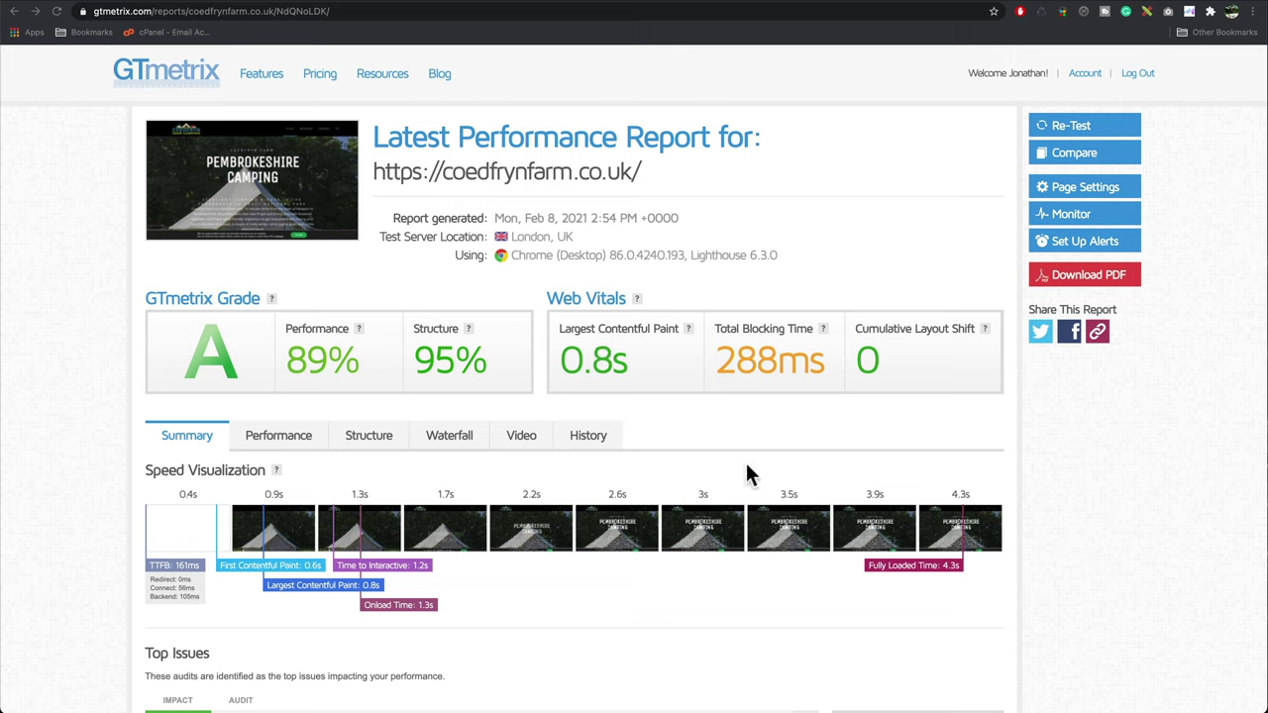
Examine the GTmetrix performance report for coedfrynfarm.co.uk, including its grade, web vitals and top issues
scroll(730, 596, down, 6)
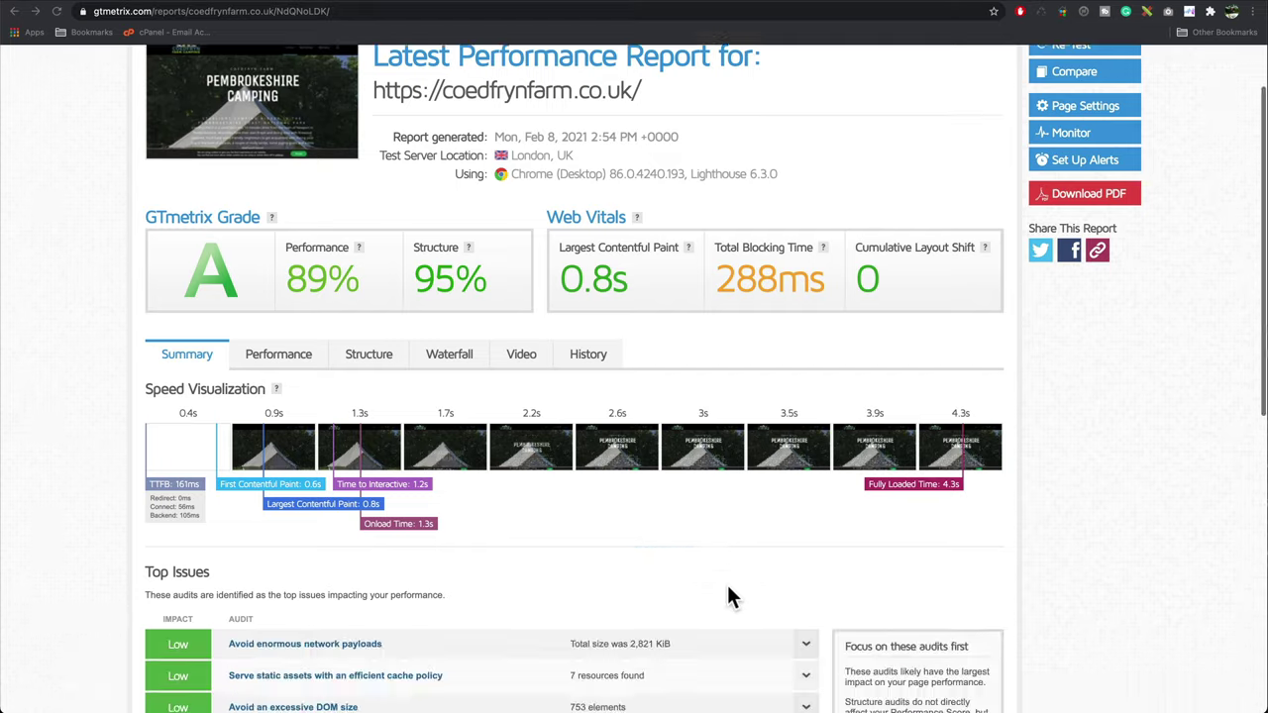